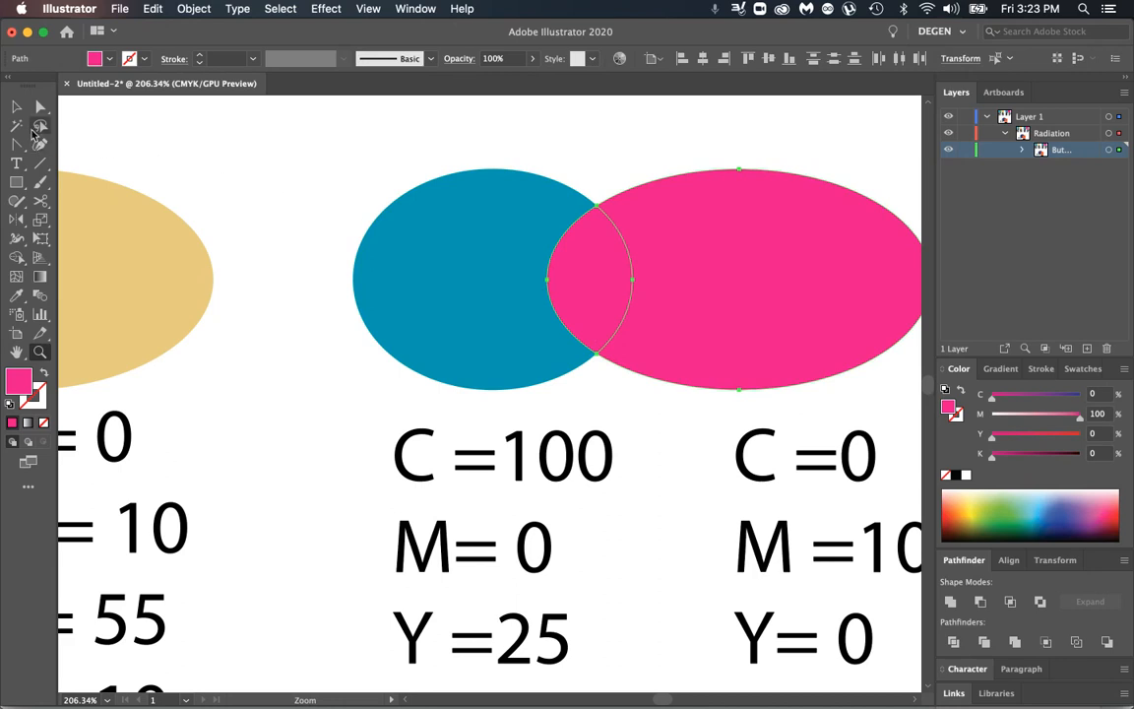
# Step: Deselect the pink ellipse on the artboard and check the spot color of the dark blue ellipse
pyautogui.press('super+a')
pyautogui.press('super+shift+a')
pyautogui.click(17, 106)
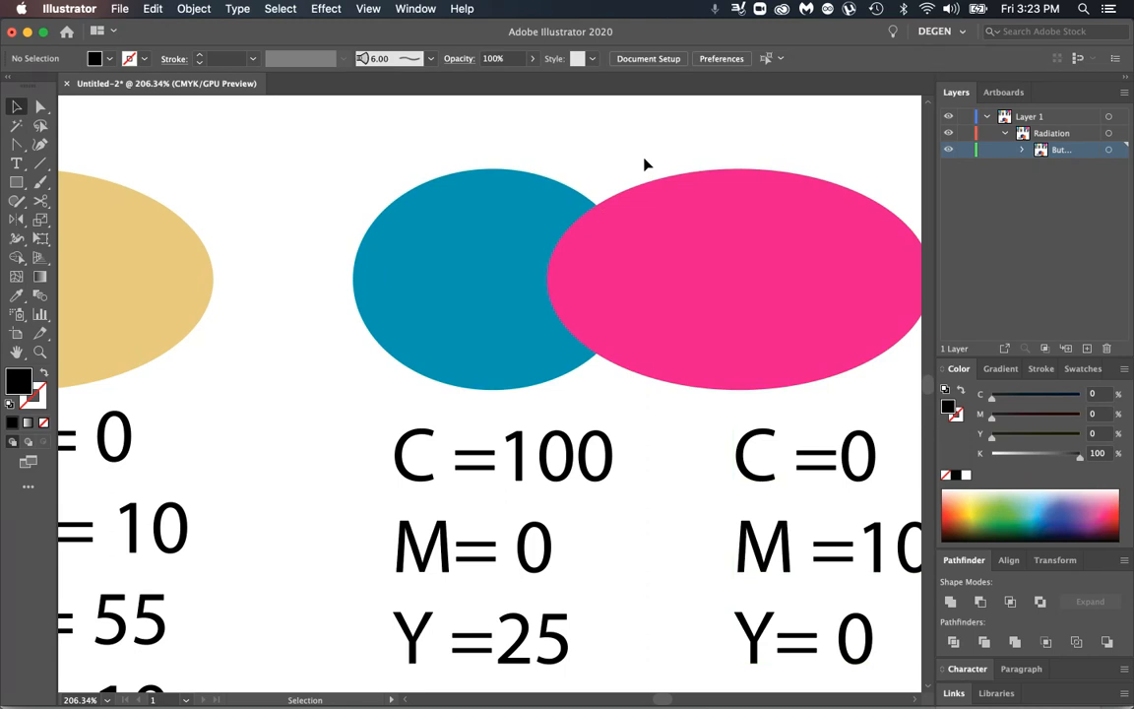
pyautogui.press('super+0')
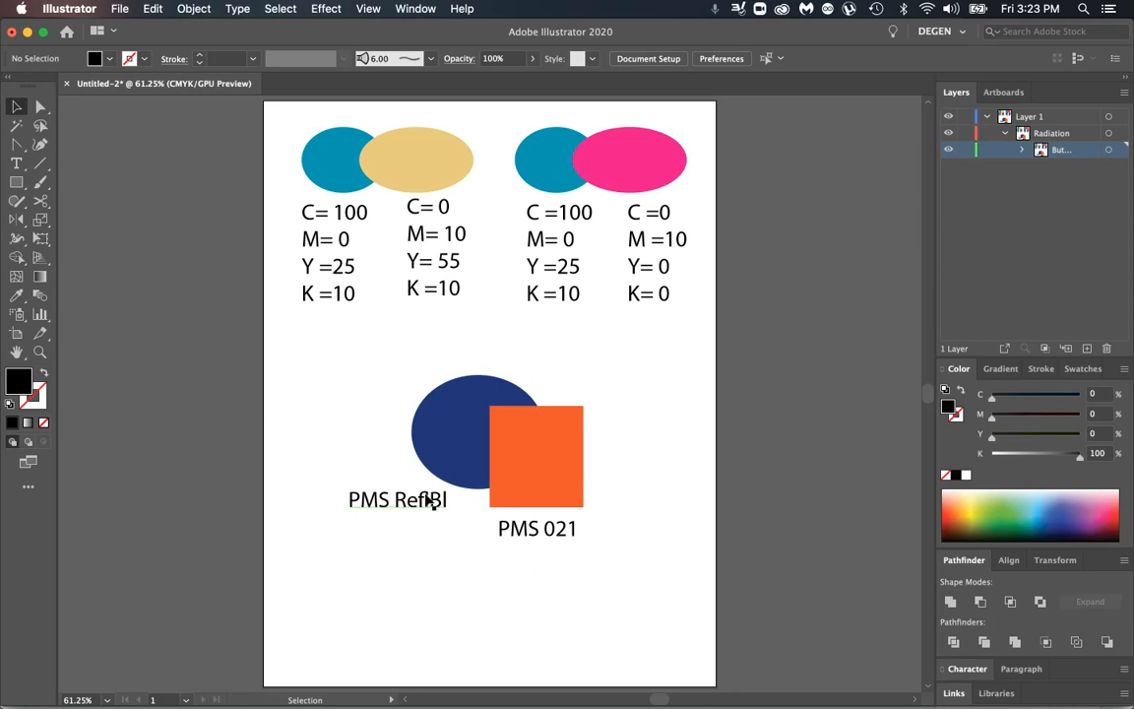
pyautogui.click(453, 439)
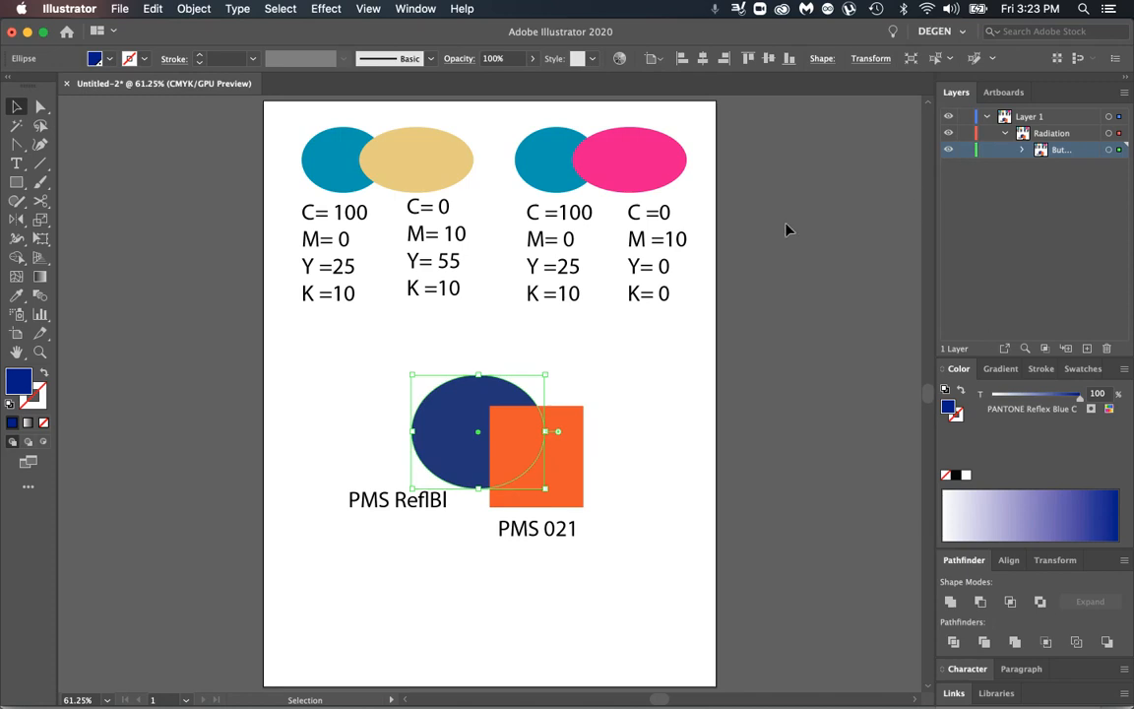
# Step: Move the first teal ellipse down behind the orange square and back beside the tan ellipse
pyautogui.moveTo(320, 164); pyautogui.dragTo(507, 391)
pyautogui.click(660, 385)
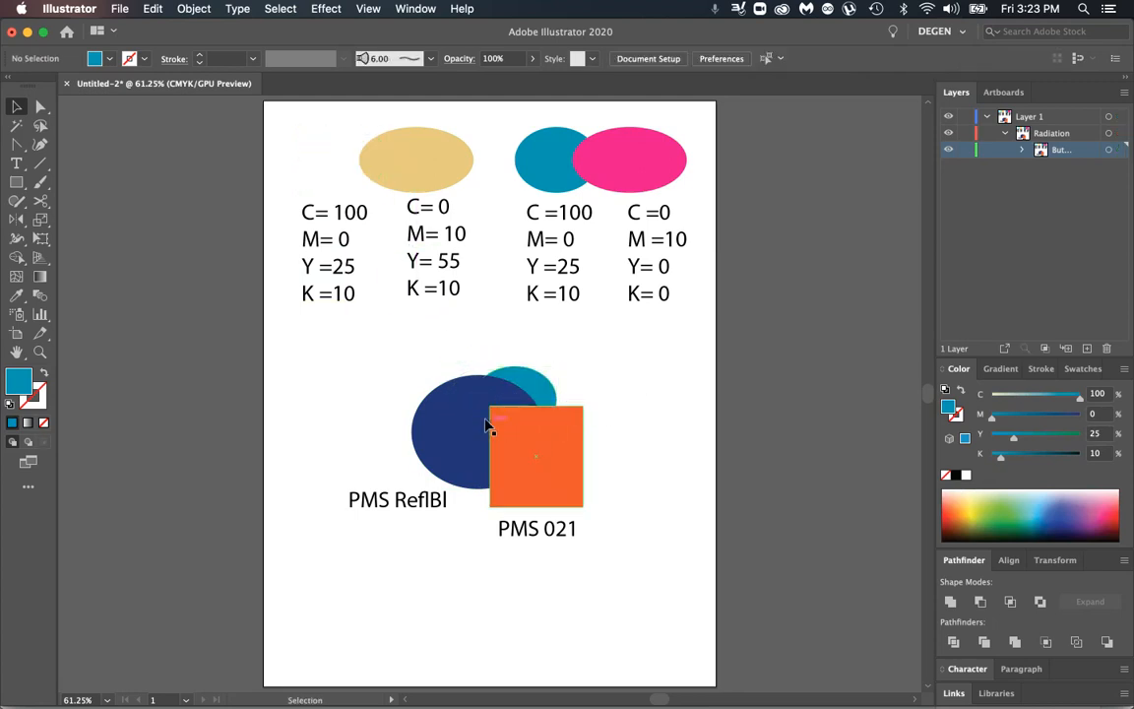
pyautogui.moveTo(532, 382); pyautogui.dragTo(382, 152)
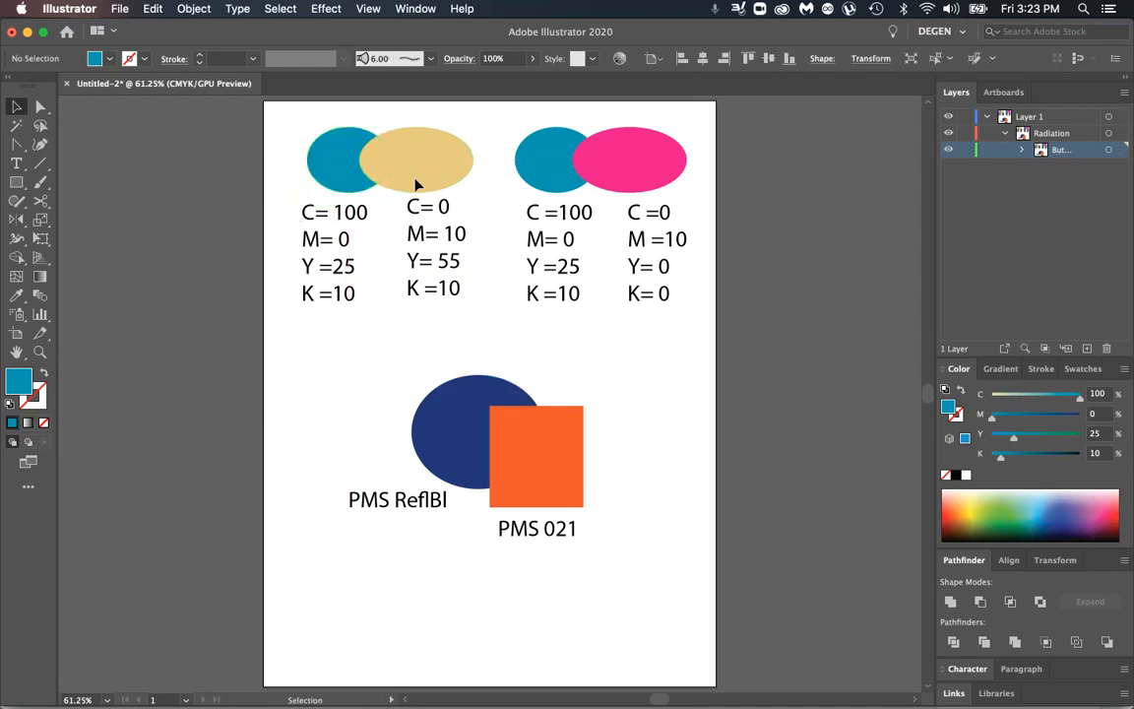
# Step: Delete both CMYK ellipse pairs with their value labels and the two PMS labels
pyautogui.moveTo(275, 114); pyautogui.dragTo(698, 308)
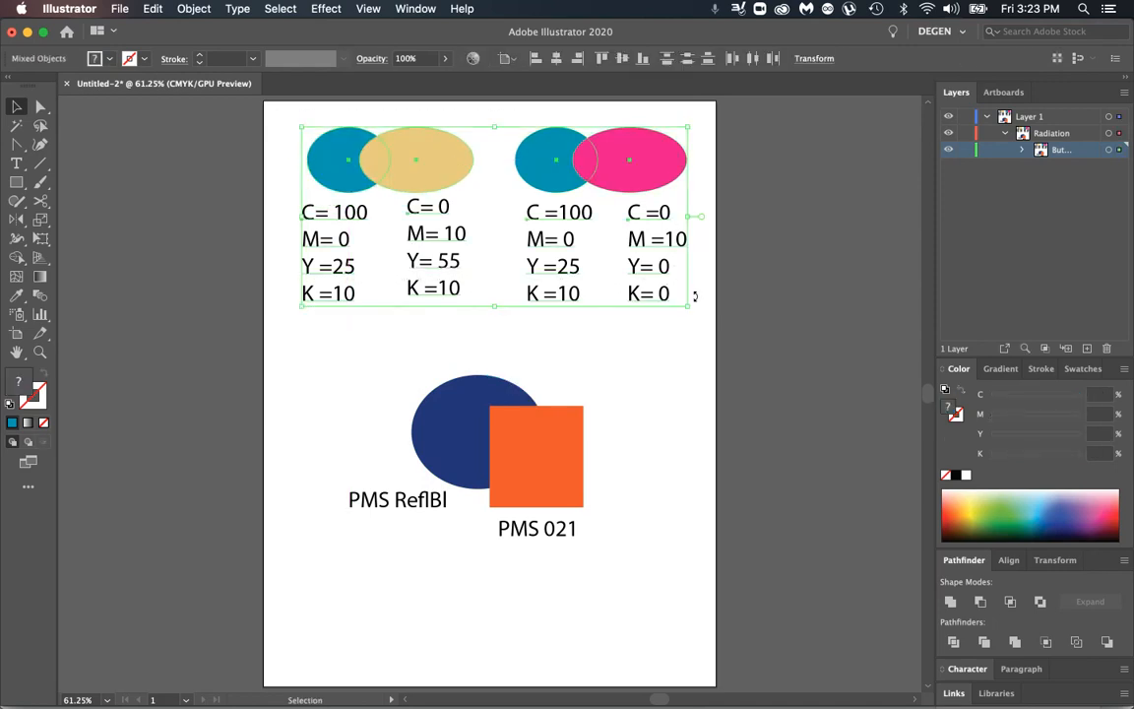
pyautogui.press('Delete')
pyautogui.click(385, 500)
pyautogui.press('Delete')
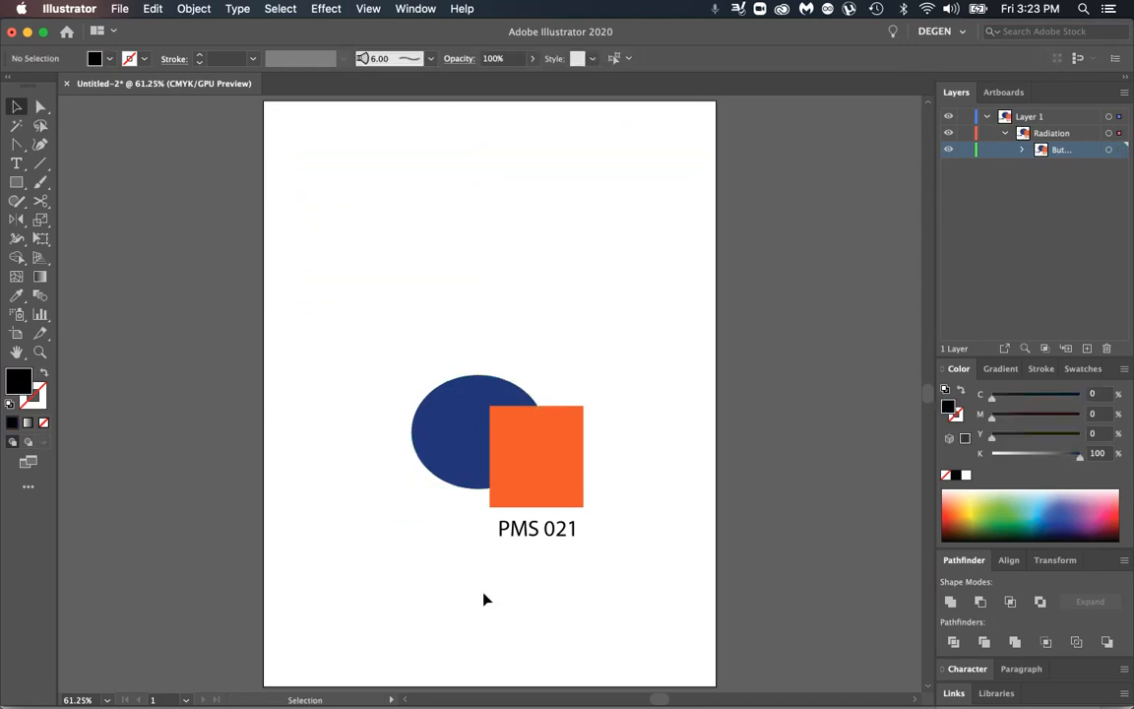
pyautogui.click(500, 529)
pyautogui.press('Delete')
# Step: Move the dark blue ellipse and orange square up together and enlarge them to about 5.47 by 4.21 in overall
pyautogui.moveTo(500, 410); pyautogui.dragTo(462, 236)
pyautogui.moveTo(547, 336); pyautogui.dragTo(665, 470)
pyautogui.moveTo(633, 374); pyautogui.dragTo(584, 381)
# Step: Undock Pathfinder and trap the ellipse and square with 0.25 pt thickness, 100% height/width and 40% tint reduction
pyautogui.moveTo(963, 560); pyautogui.dragTo(692, 138)
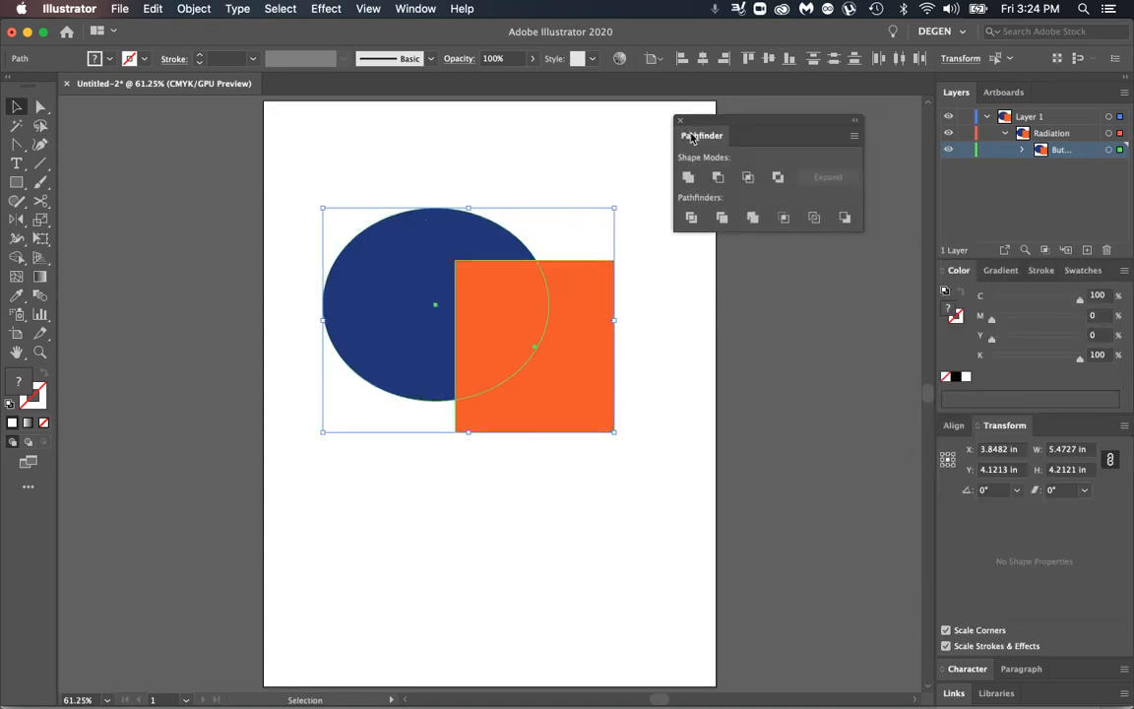
pyautogui.click(621, 157)
pyautogui.moveTo(447, 158); pyautogui.dragTo(612, 332)
pyautogui.click(853, 137)
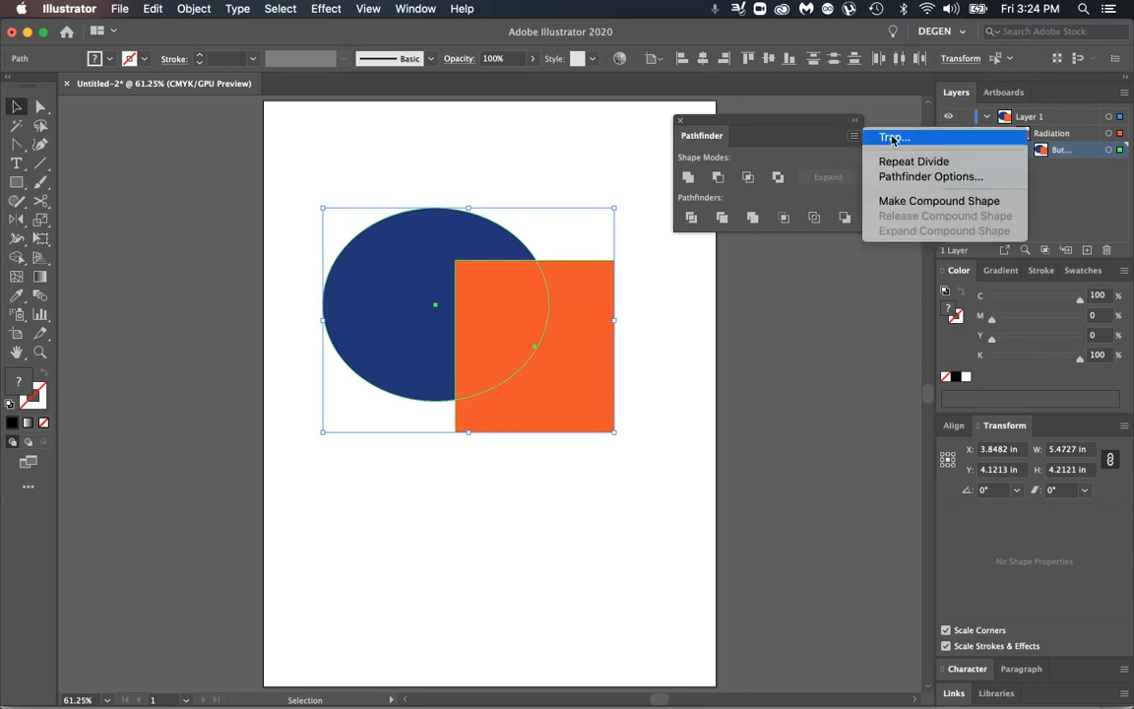
pyautogui.click(894, 137)
pyautogui.moveTo(132, 100); pyautogui.dragTo(642, 230)
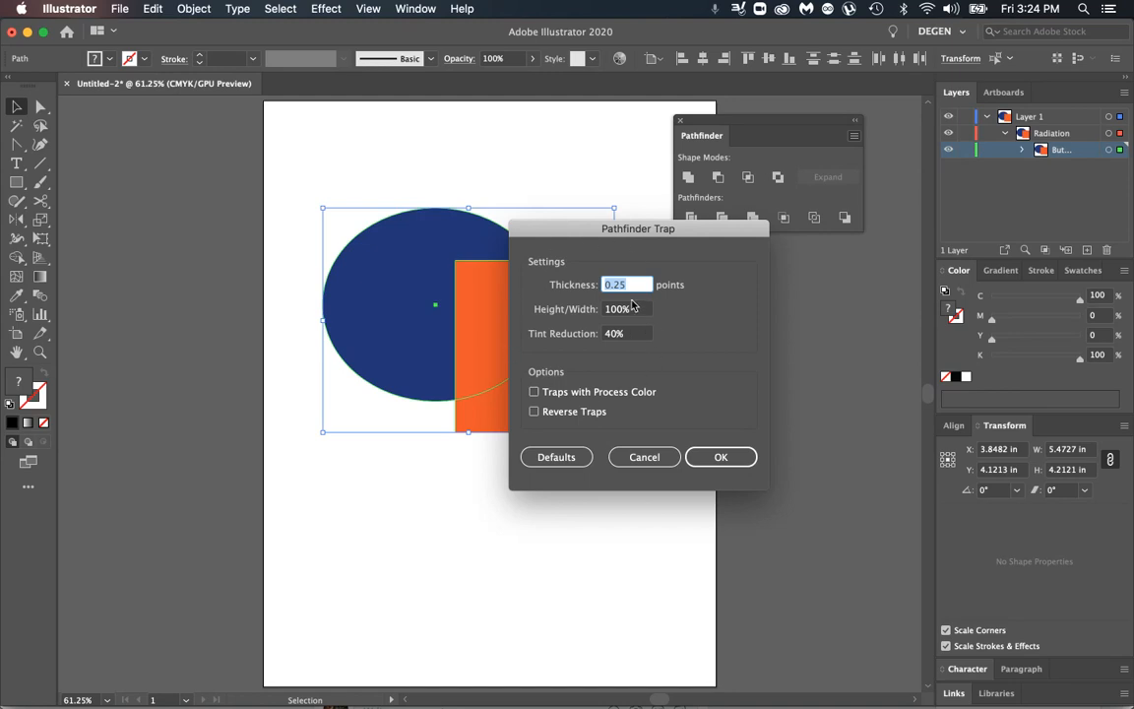
pyautogui.click(704, 465)
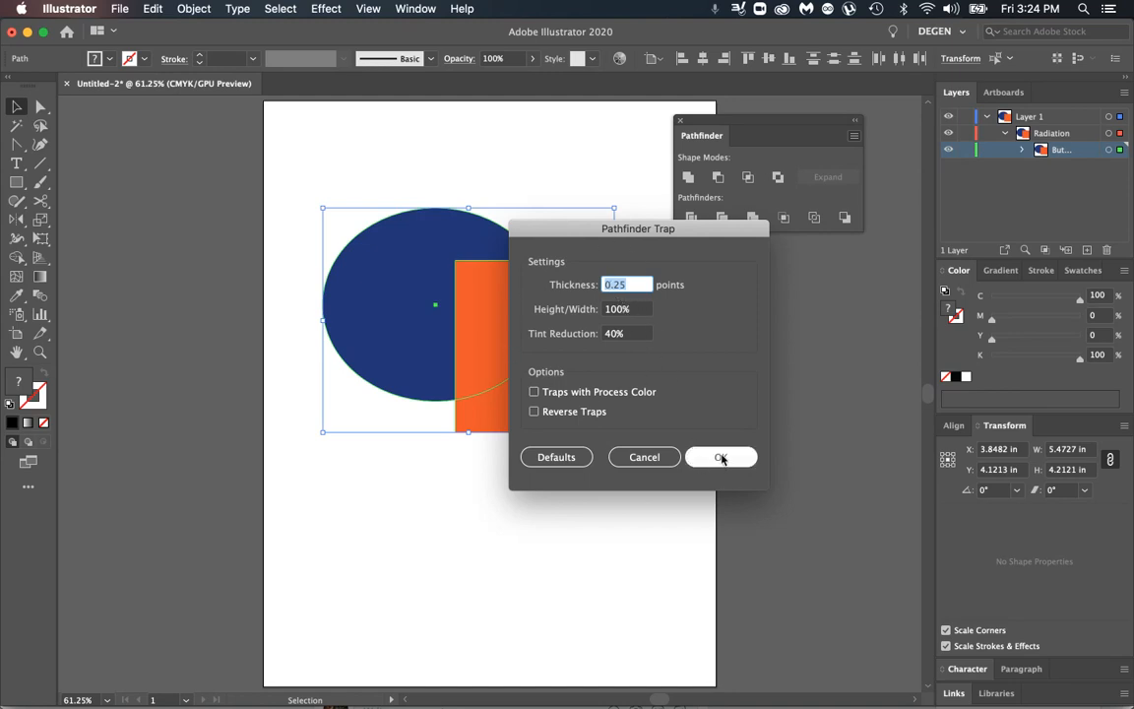
# Step: Examine the trap strip up close where the square's upper edge meets the ellipse's outline
pyautogui.click(39, 351)
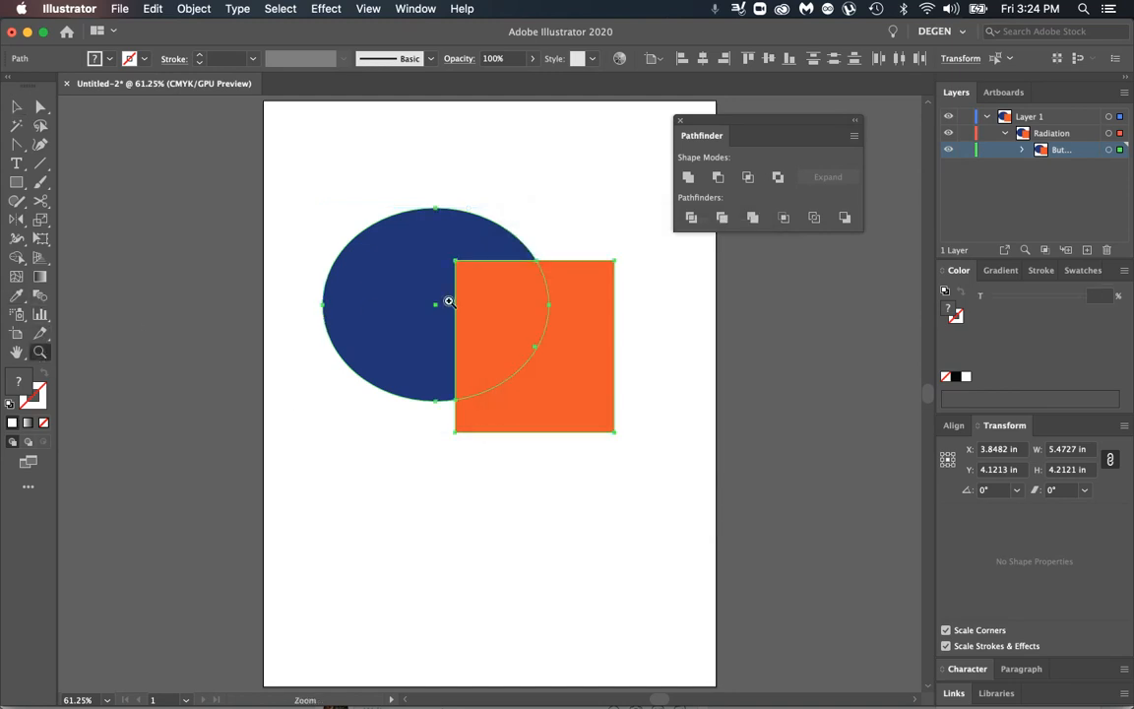
pyautogui.moveTo(506, 253); pyautogui.dragTo(965, 477)
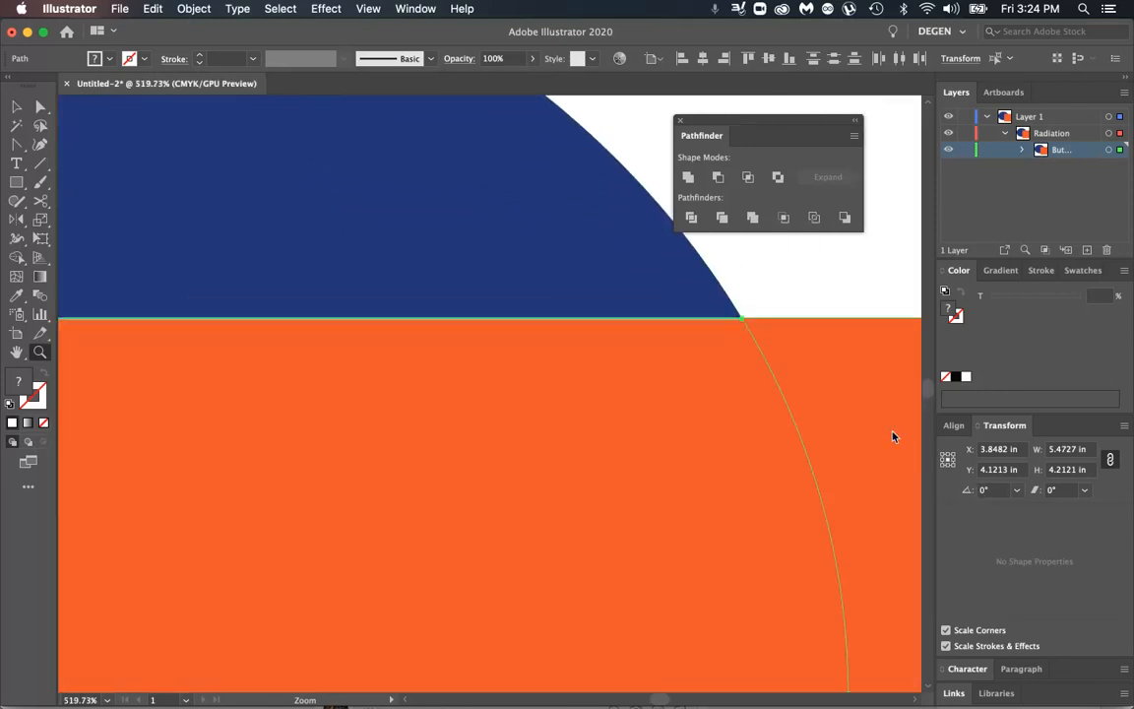
pyautogui.moveTo(717, 304); pyautogui.dragTo(880, 423)
pyautogui.click(16, 106)
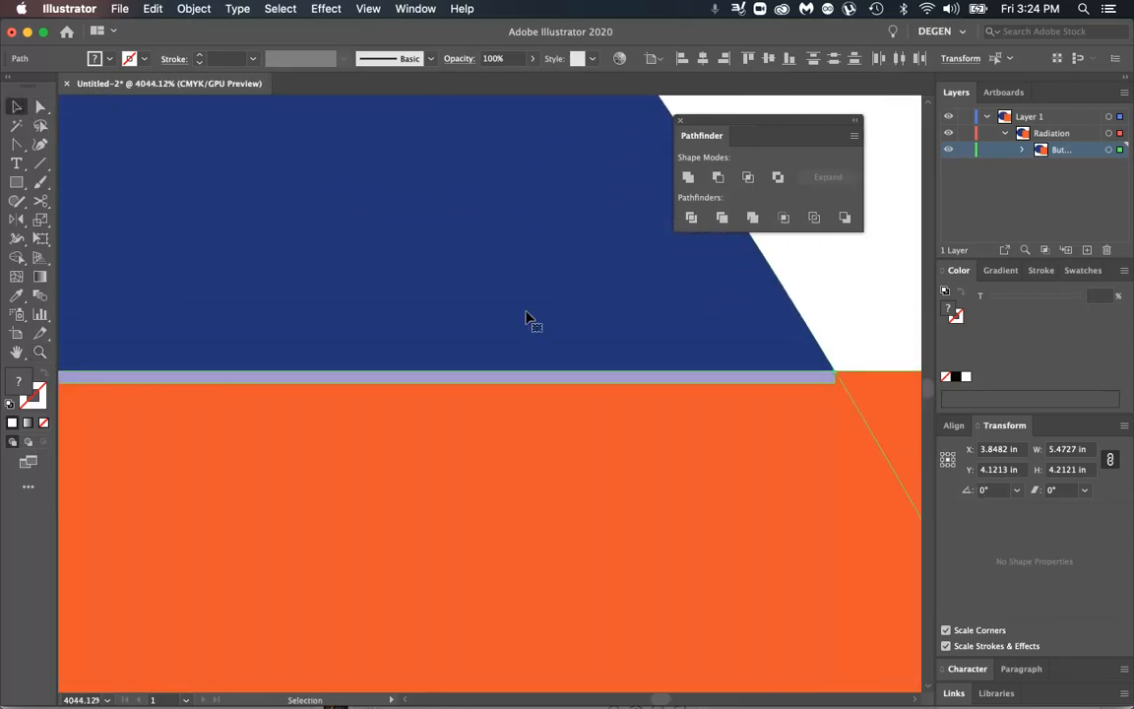
pyautogui.click(858, 313)
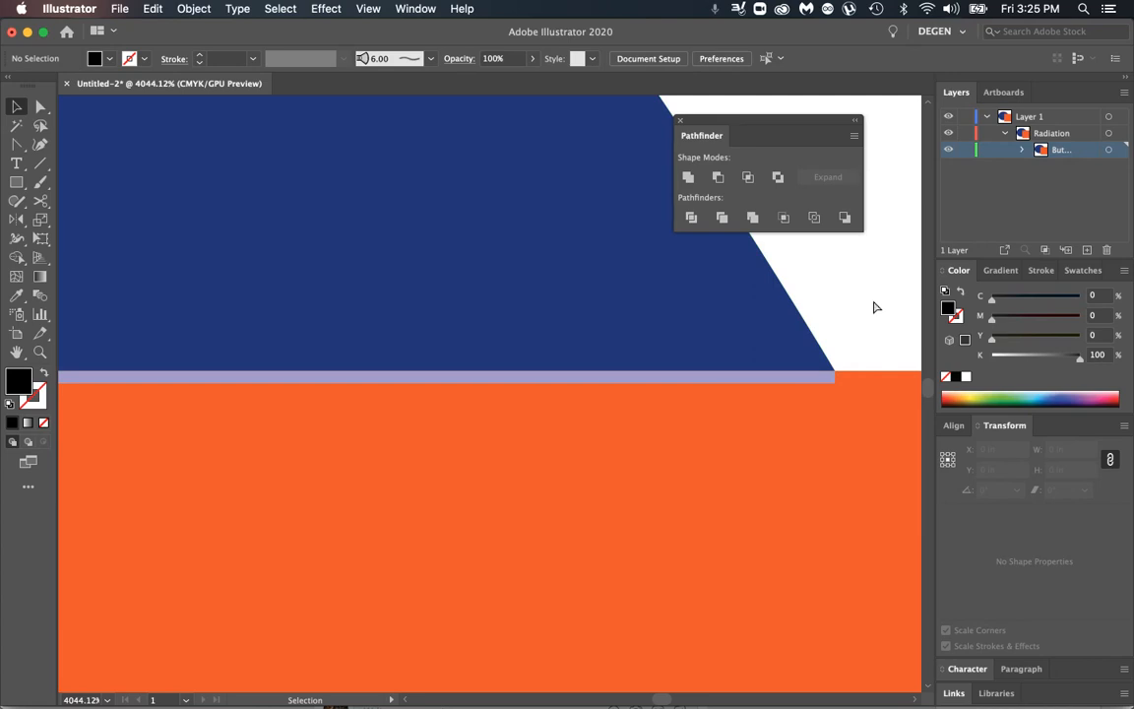
pyautogui.press('super+0')
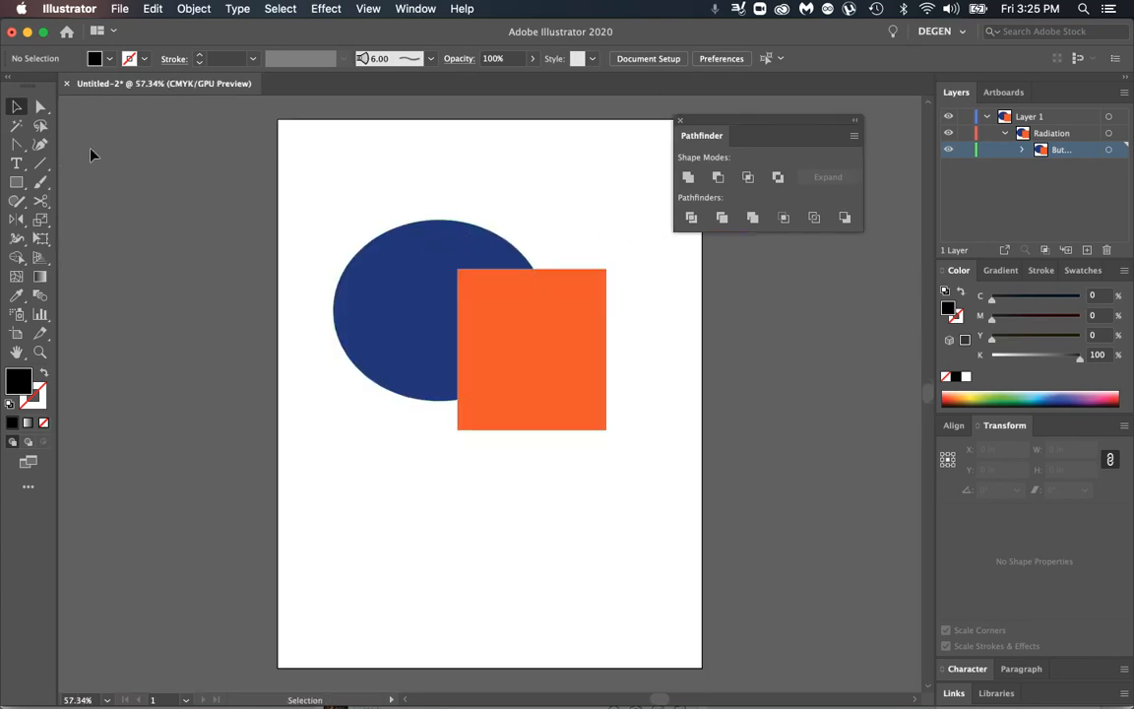
# Step: Add the word TEXT, scale it to about 4.18 in wide and place it across the ellipse and square
pyautogui.click(17, 162)
pyautogui.click(362, 153)
pyautogui.write('TEXT')
pyautogui.press('Escape')
pyautogui.moveTo(380, 157); pyautogui.dragTo(569, 255)
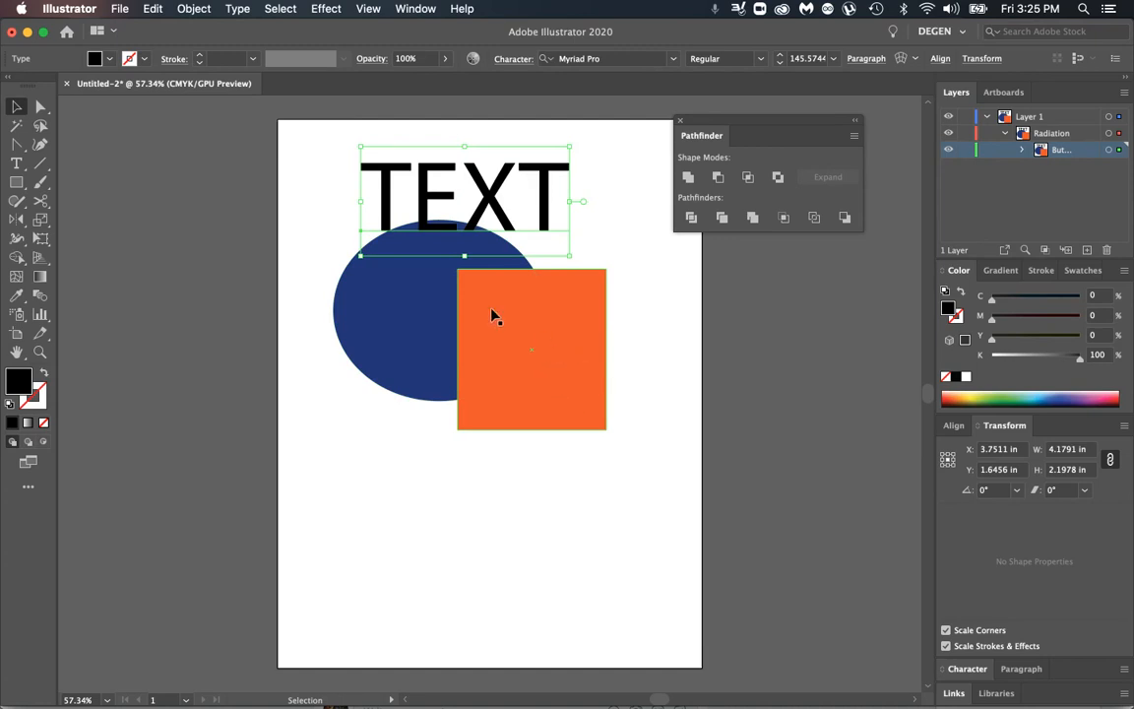
pyautogui.moveTo(540, 224); pyautogui.dragTo(532, 328)
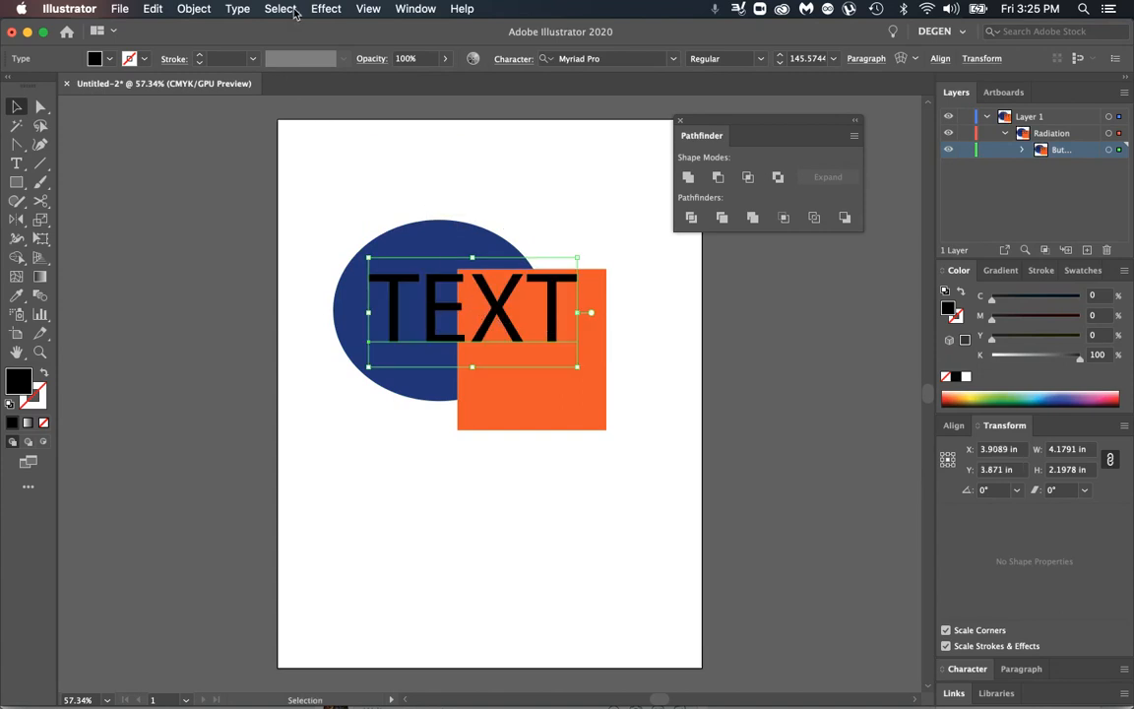
# Step: Convert the word TEXT to outlines
pyautogui.click(329, 9)
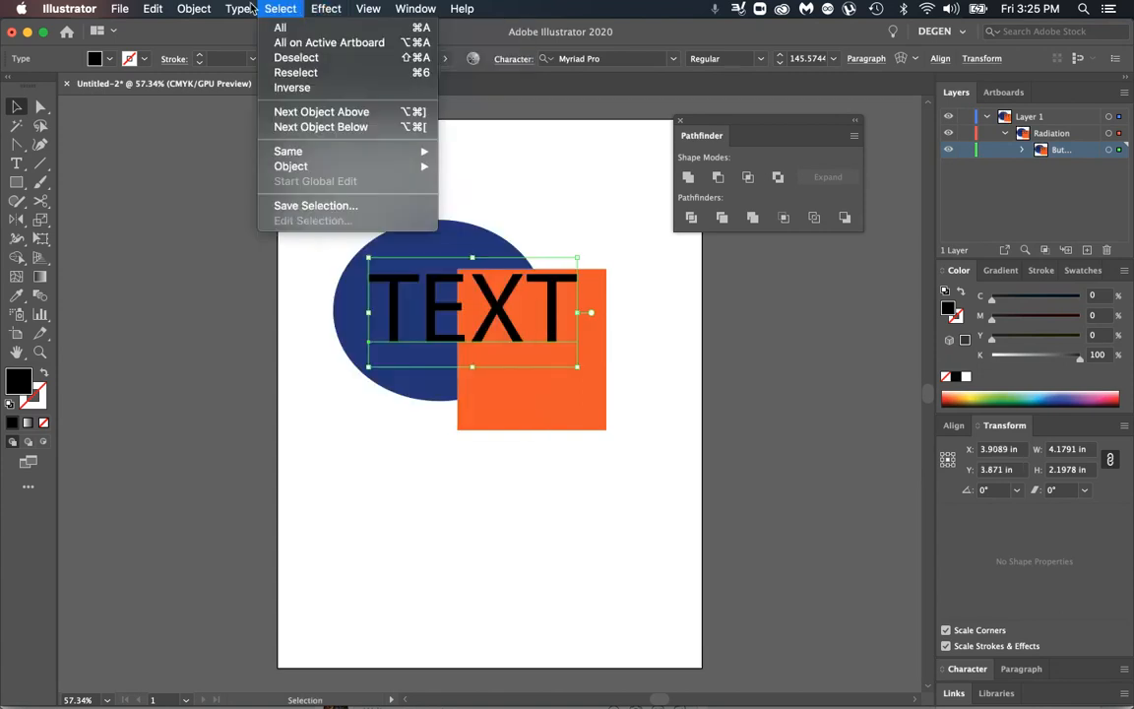
pyautogui.moveTo(234, 8)
pyautogui.moveTo(283, 240)
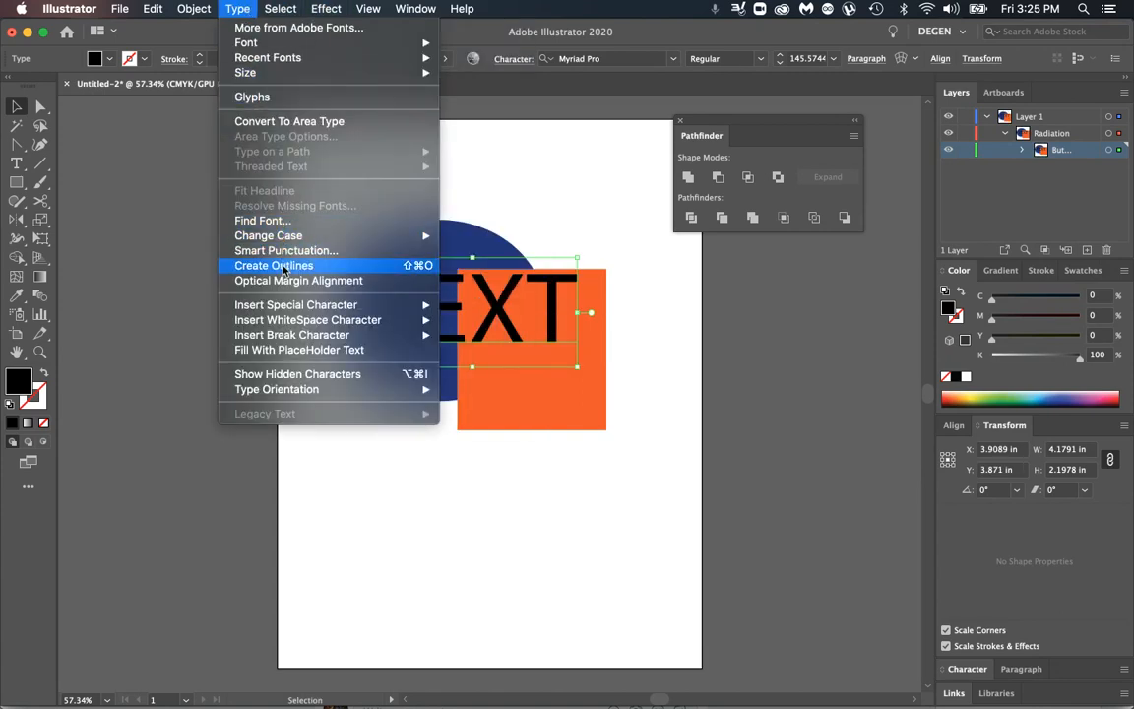
pyautogui.click(273, 265)
# Step: Trap the outlined text, ellipse and square together with 0.25 pt thickness, 100% height/width and 40% tint reduction
pyautogui.moveTo(333, 209); pyautogui.dragTo(597, 380)
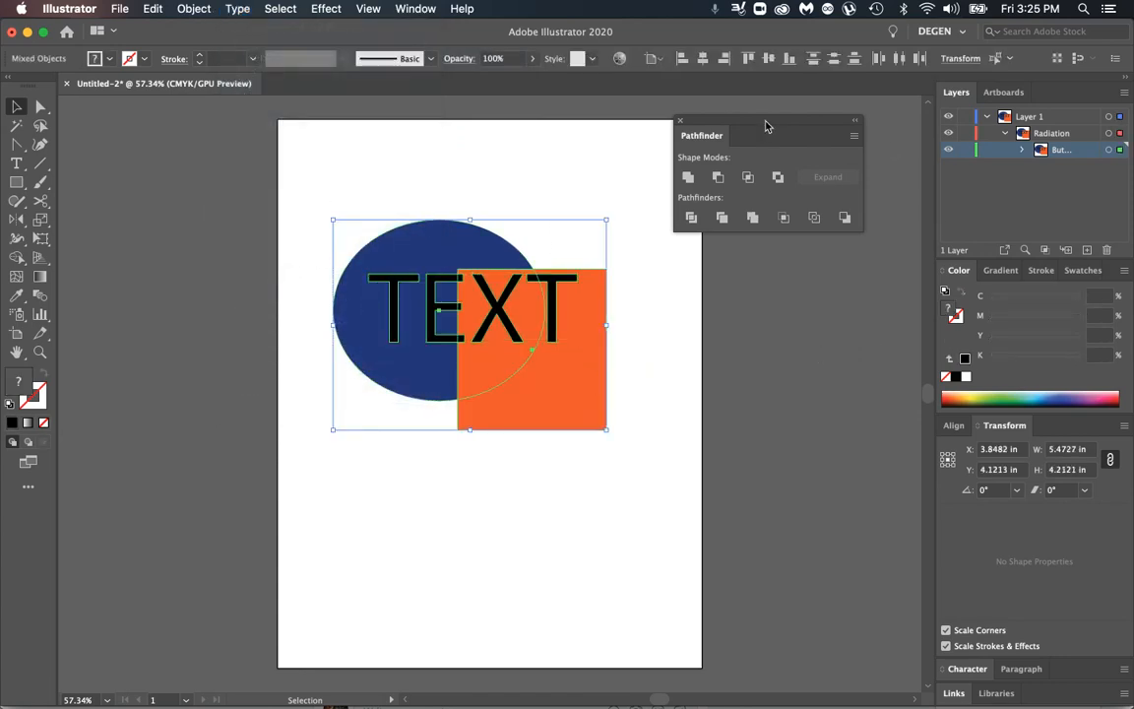
pyautogui.click(853, 138)
pyautogui.click(891, 137)
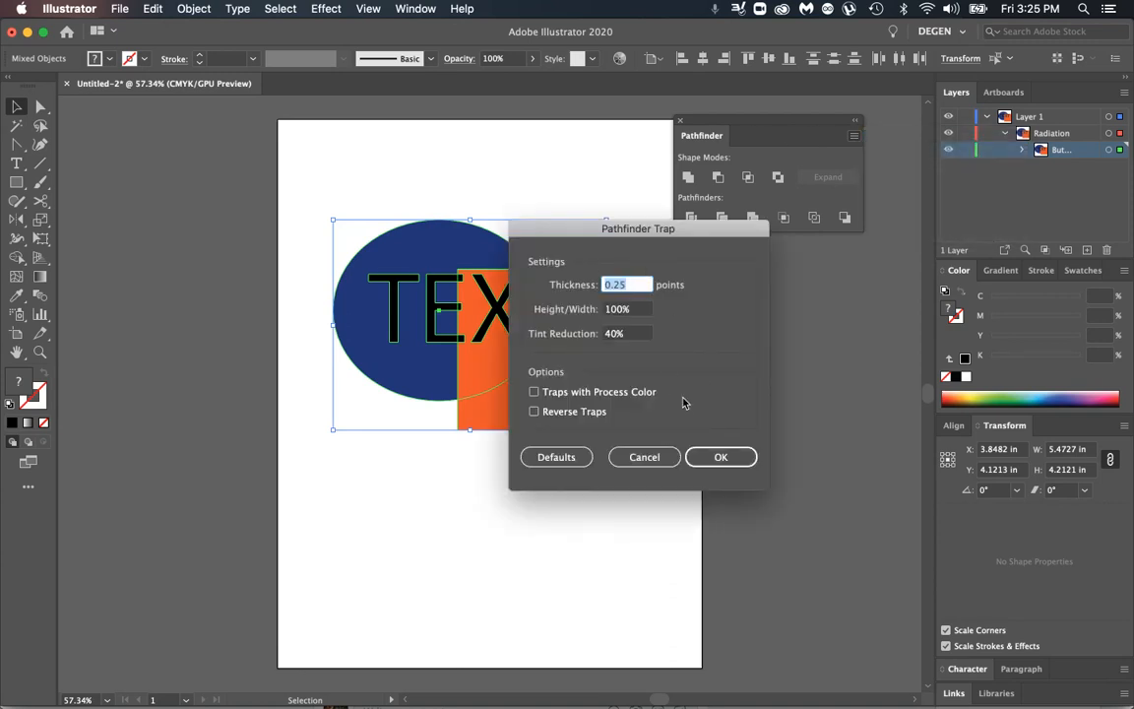
pyautogui.click(725, 468)
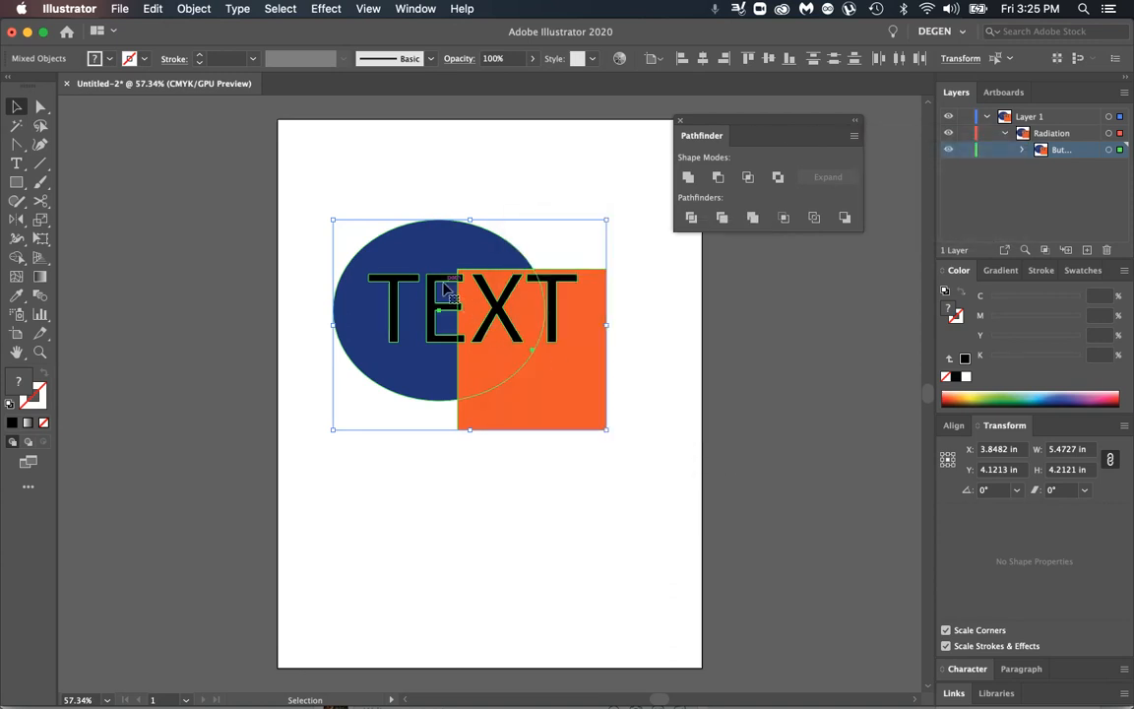
# Step: Examine the traps around the letter E up close where it crosses the ellipse and square
pyautogui.press('z')
pyautogui.moveTo(450, 272); pyautogui.dragTo(786, 415)
pyautogui.moveTo(497, 317); pyautogui.dragTo(776, 436)
pyautogui.moveTo(630, 281); pyautogui.dragTo(817, 411)
pyautogui.click(16, 106)
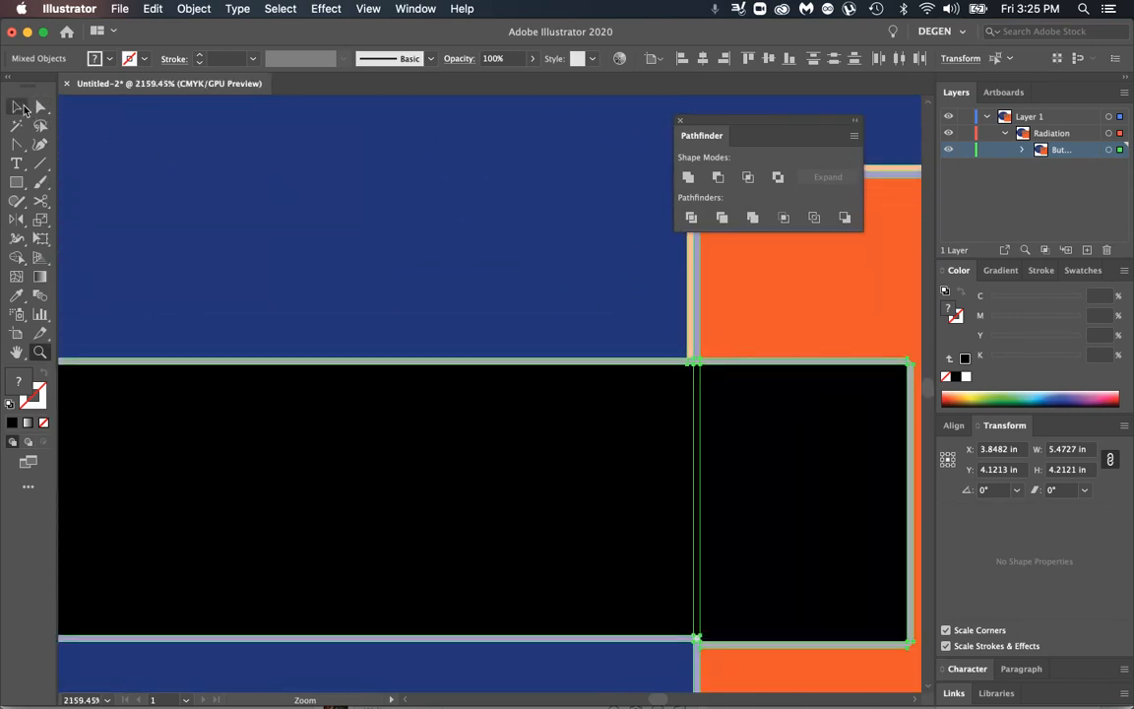
pyautogui.moveTo(621, 370); pyautogui.dragTo(622, 366)
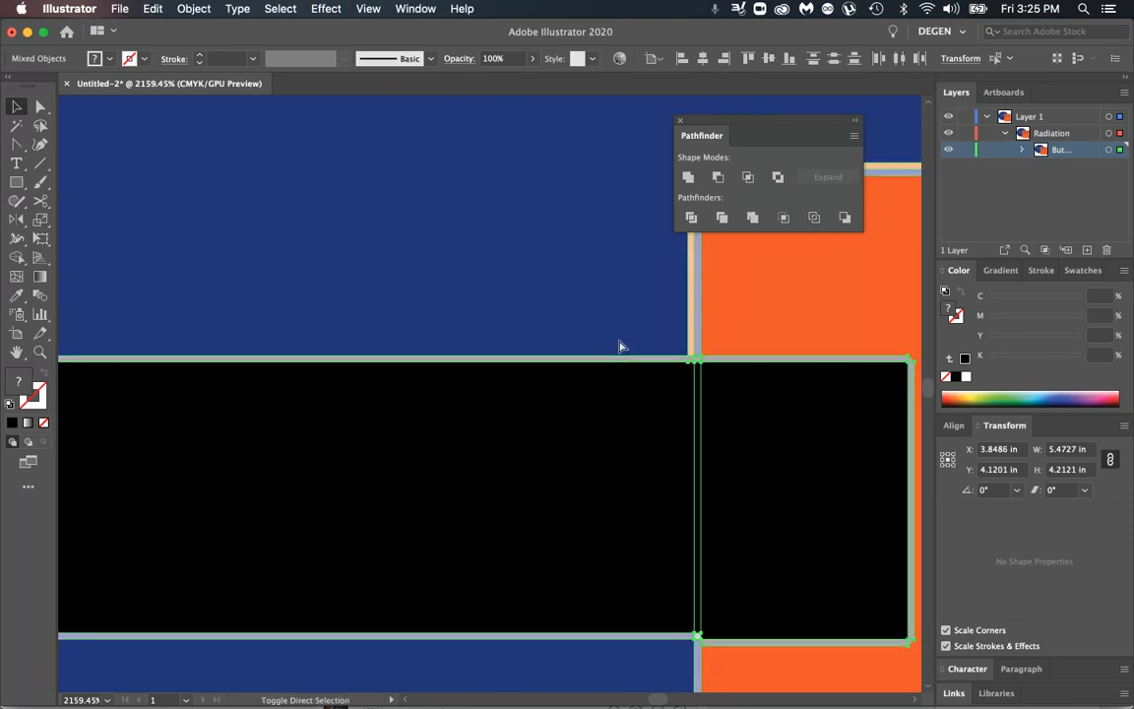
pyautogui.press('super+shift+a')
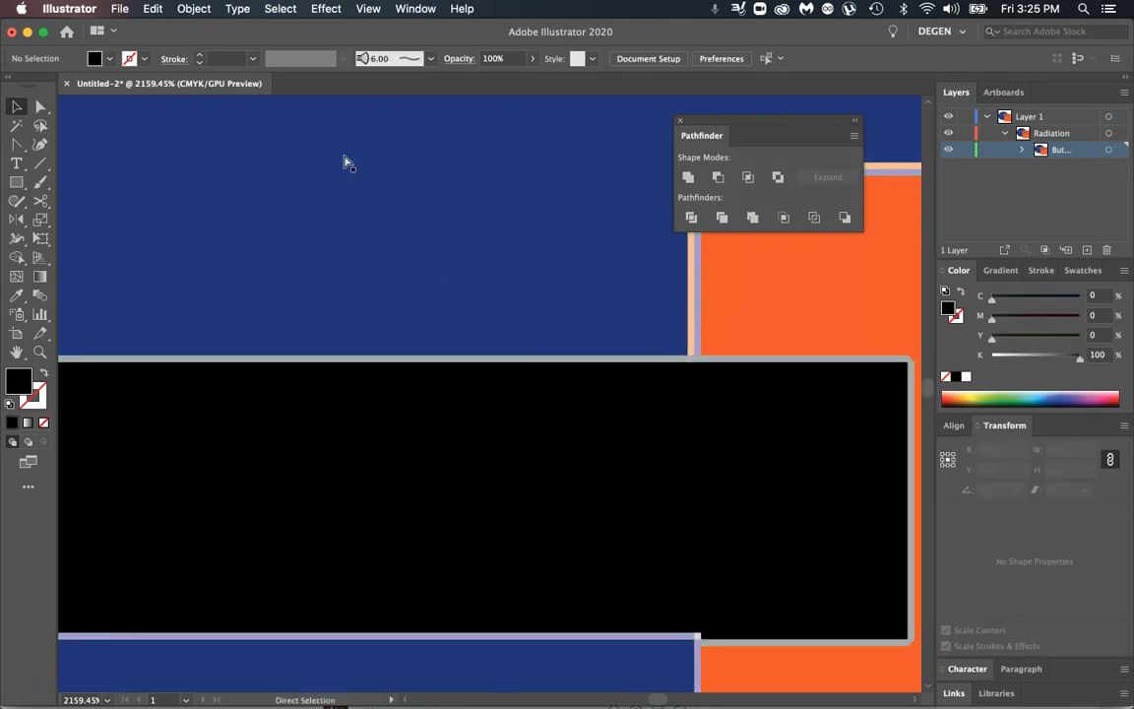
pyautogui.press('super+a')
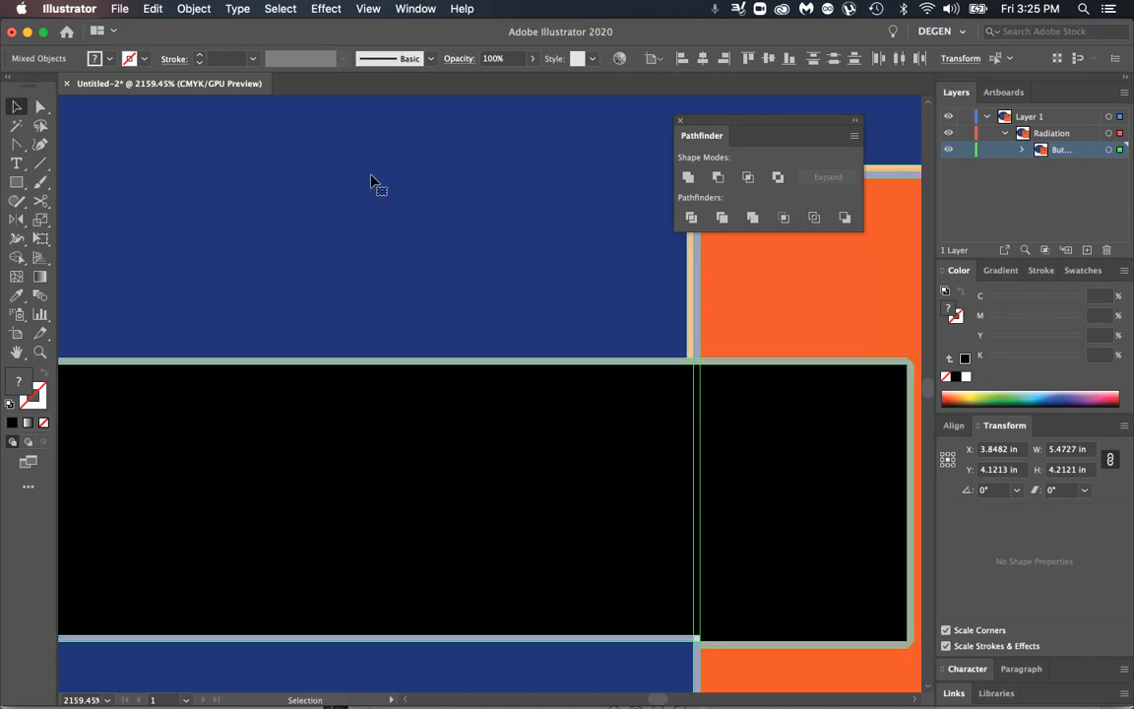
pyautogui.press('super+0')
pyautogui.click(664, 347)
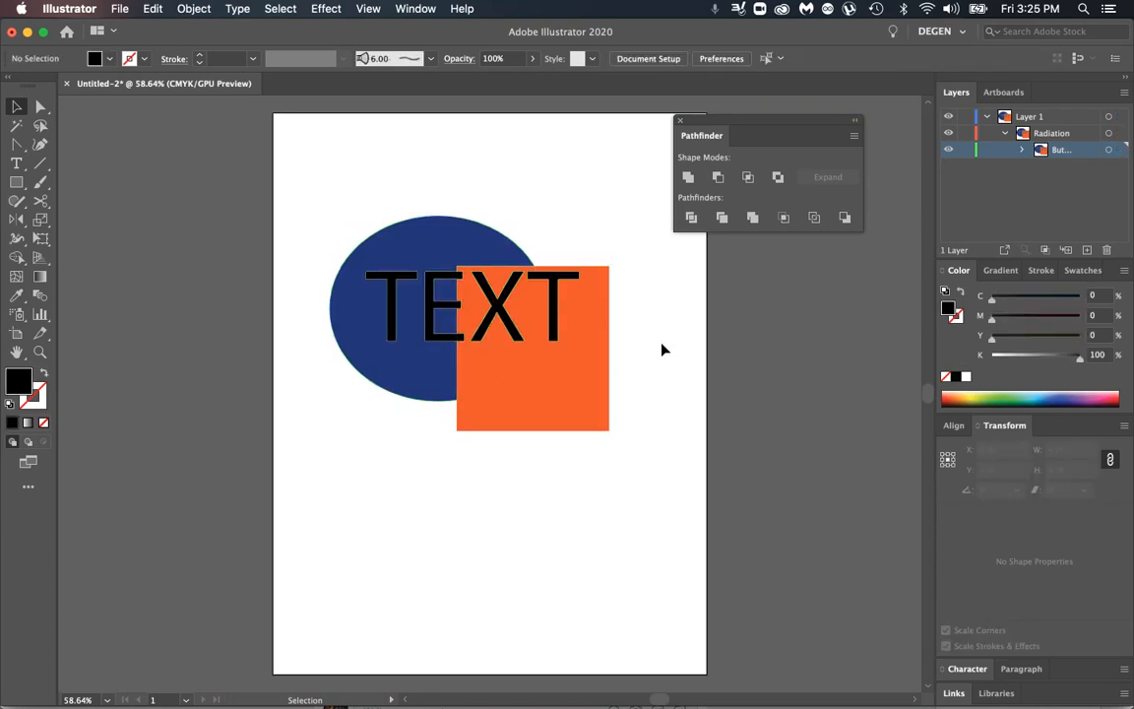
# Step: Draw a diagonal line about 3.45 in long from the lower part of the ellipse into the orange square
pyautogui.click(40, 163)
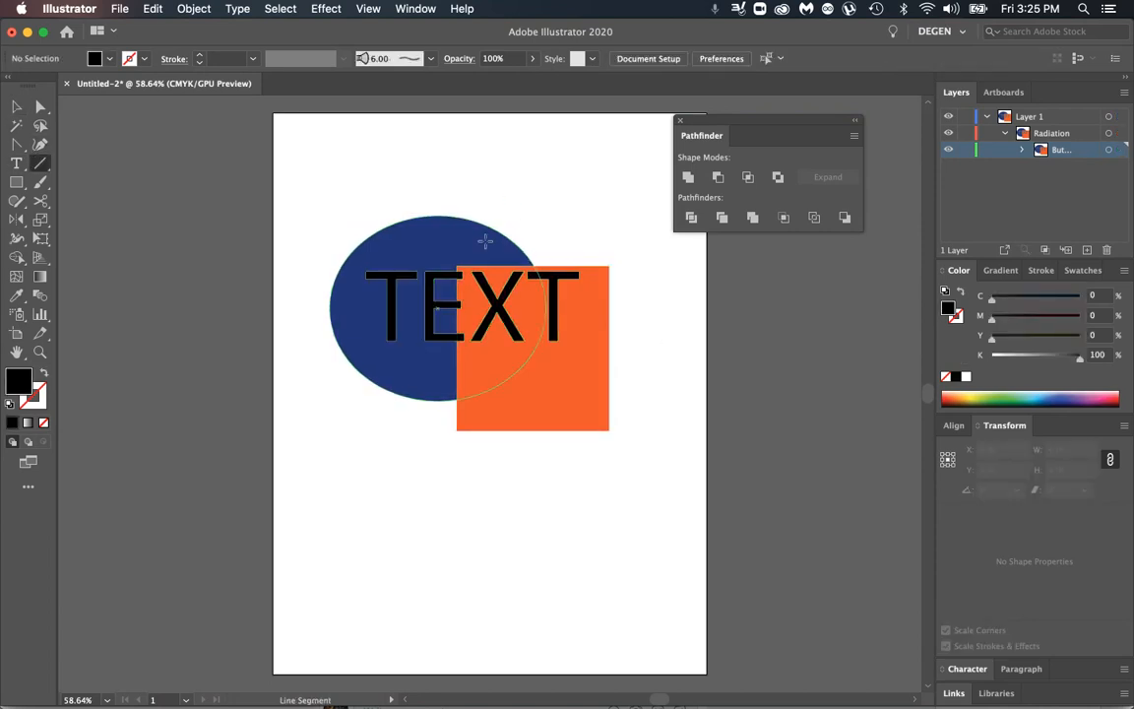
pyautogui.click(16, 182)
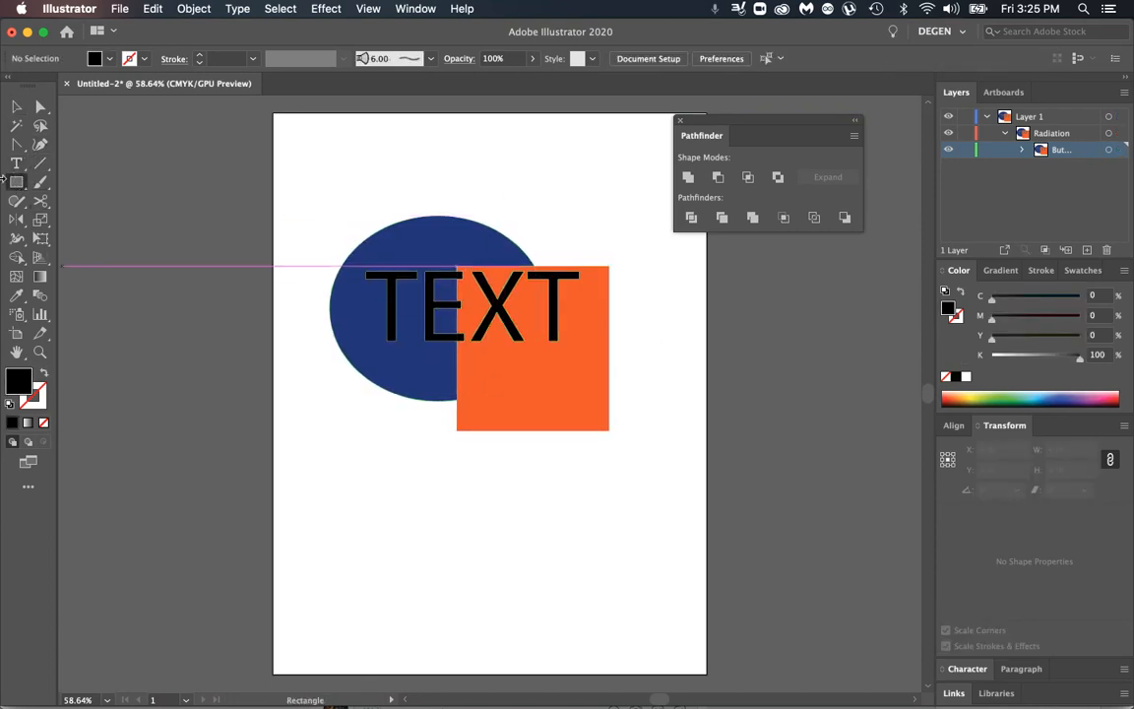
pyautogui.click(40, 163)
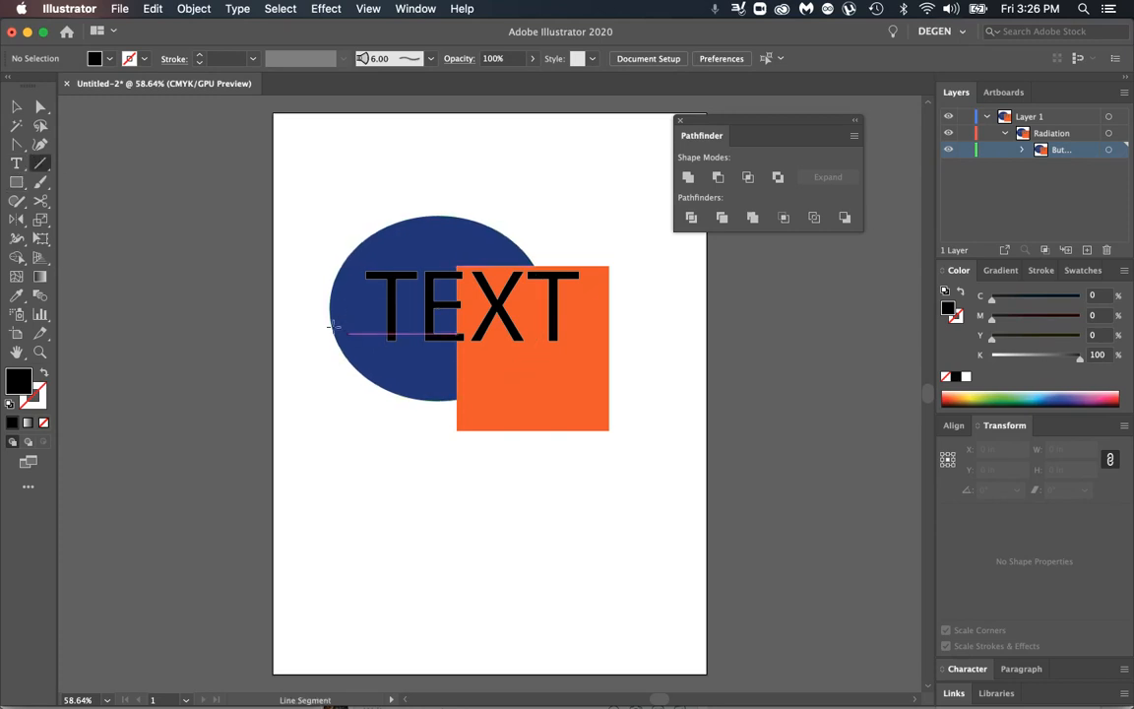
pyautogui.moveTo(349, 333); pyautogui.dragTo(512, 400)
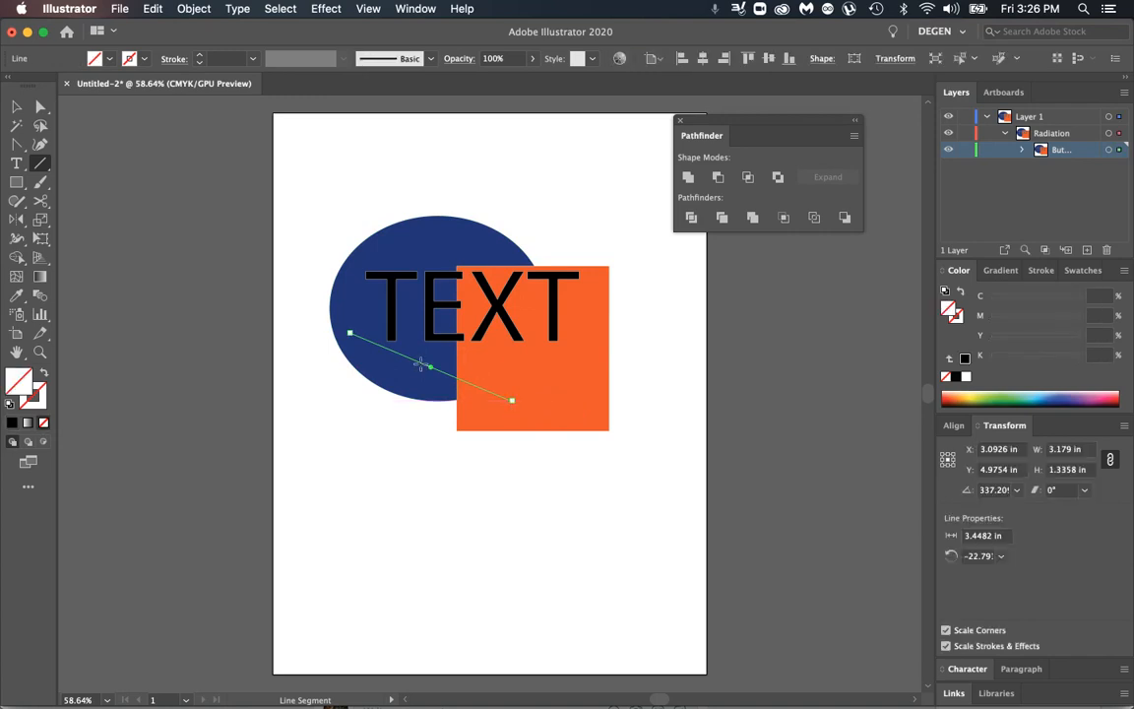
# Step: Apply the orange spot color swatch to the diagonal line's stroke
pyautogui.click(36, 404)
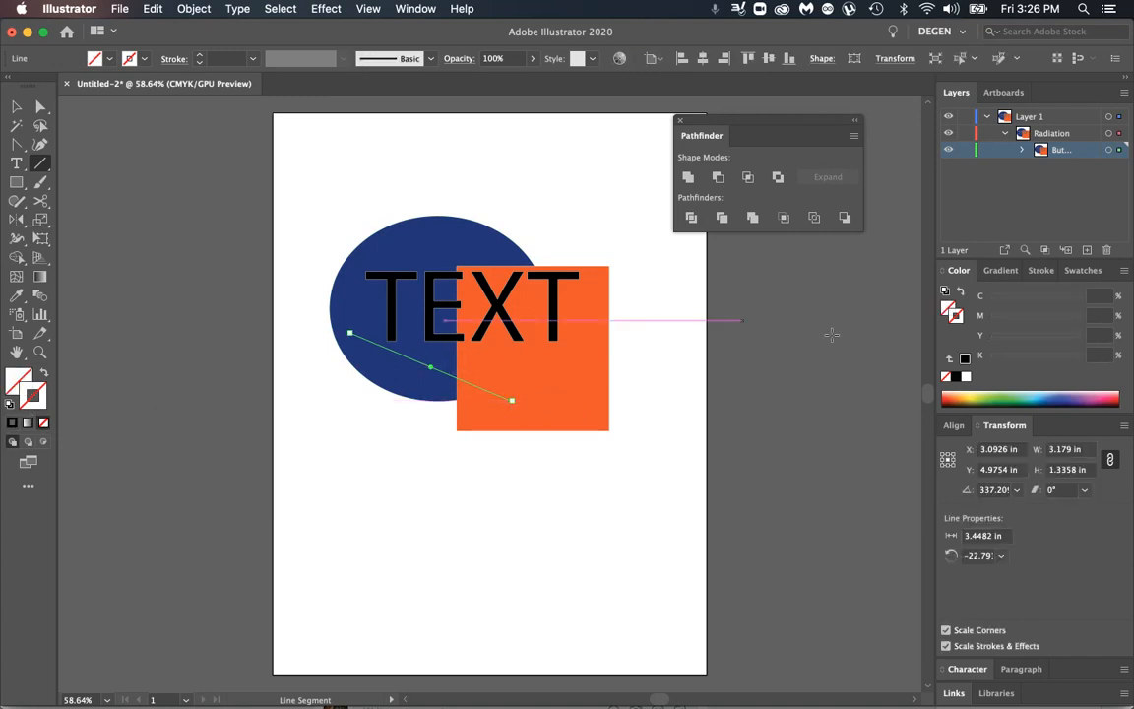
pyautogui.click(1077, 271)
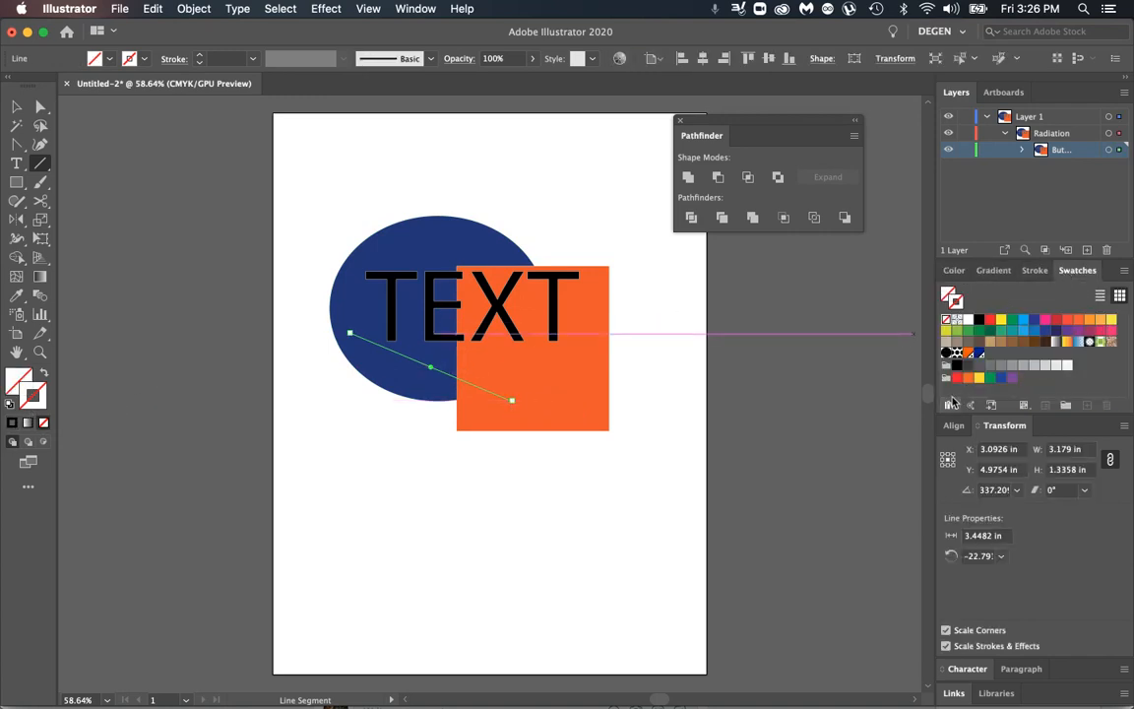
pyautogui.click(968, 351)
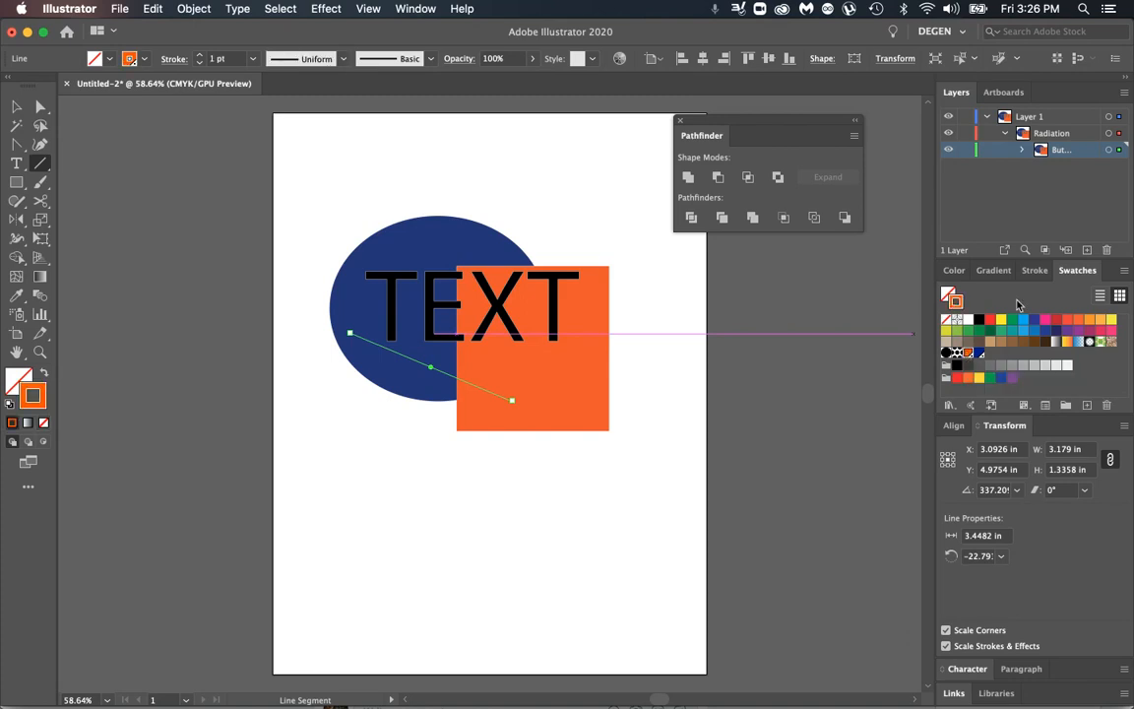
# Step: Set the diagonal line's stroke weight to 6 pt and widen its end inside the ellipse to about 32.9 pt with the Width tool
pyautogui.click(1035, 270)
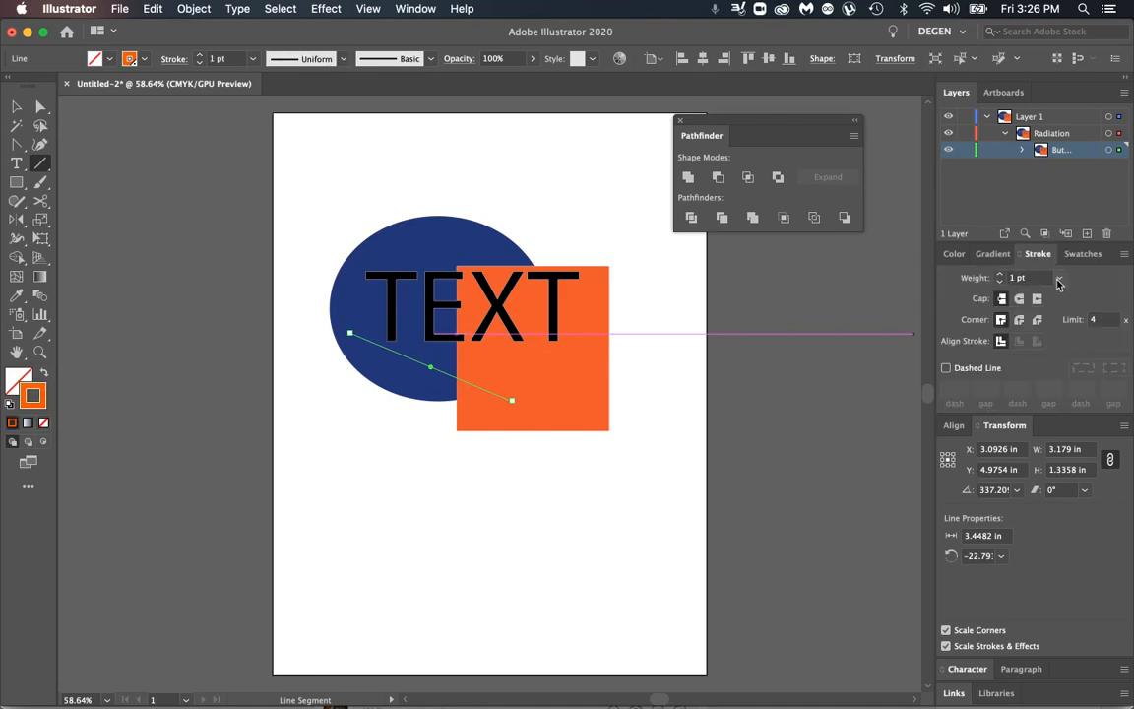
pyautogui.click(1058, 279)
pyautogui.click(1079, 433)
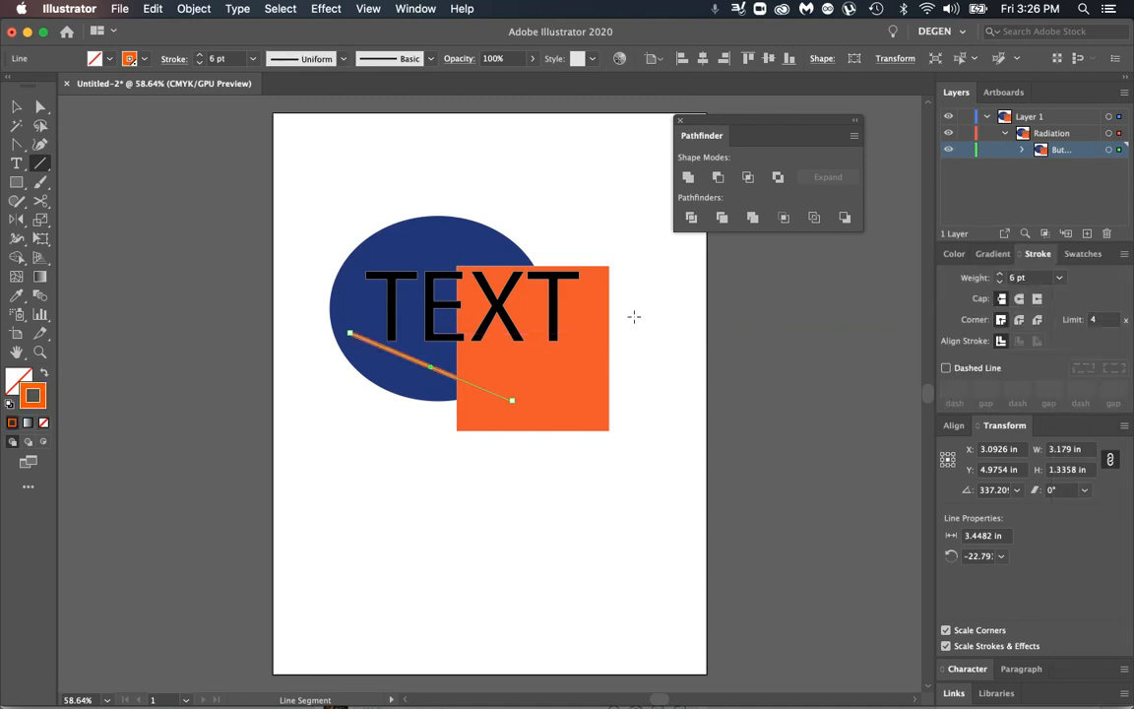
pyautogui.click(16, 239)
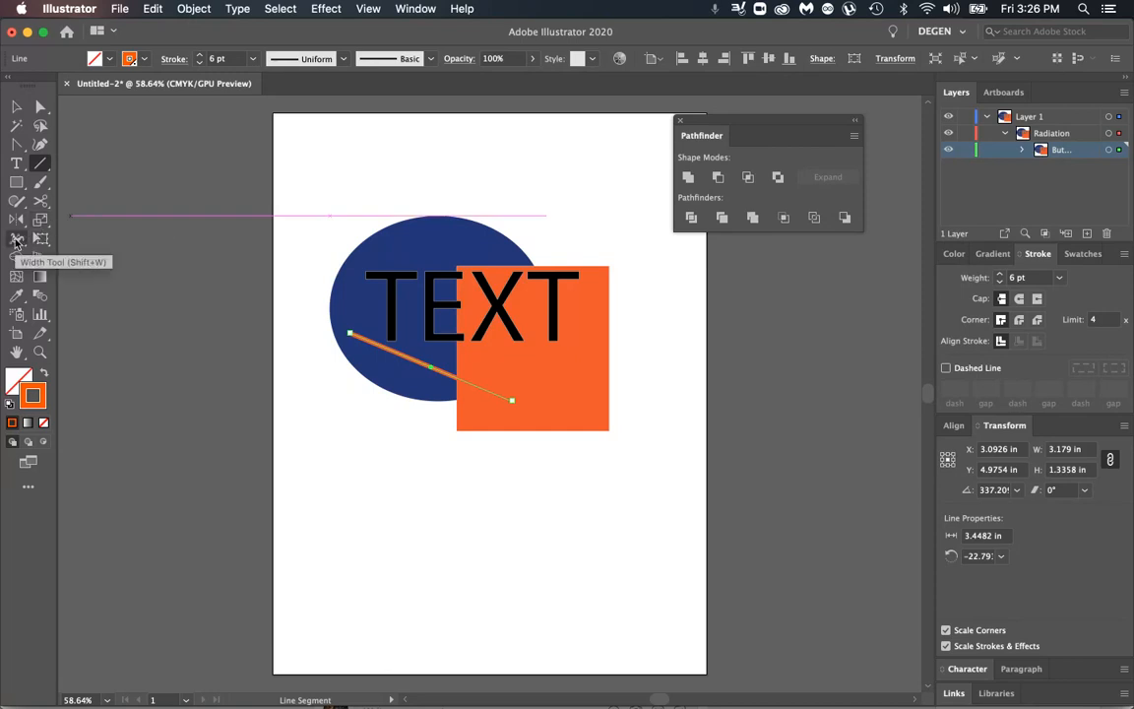
pyautogui.moveTo(350, 338); pyautogui.dragTo(343, 349)
pyautogui.click(16, 105)
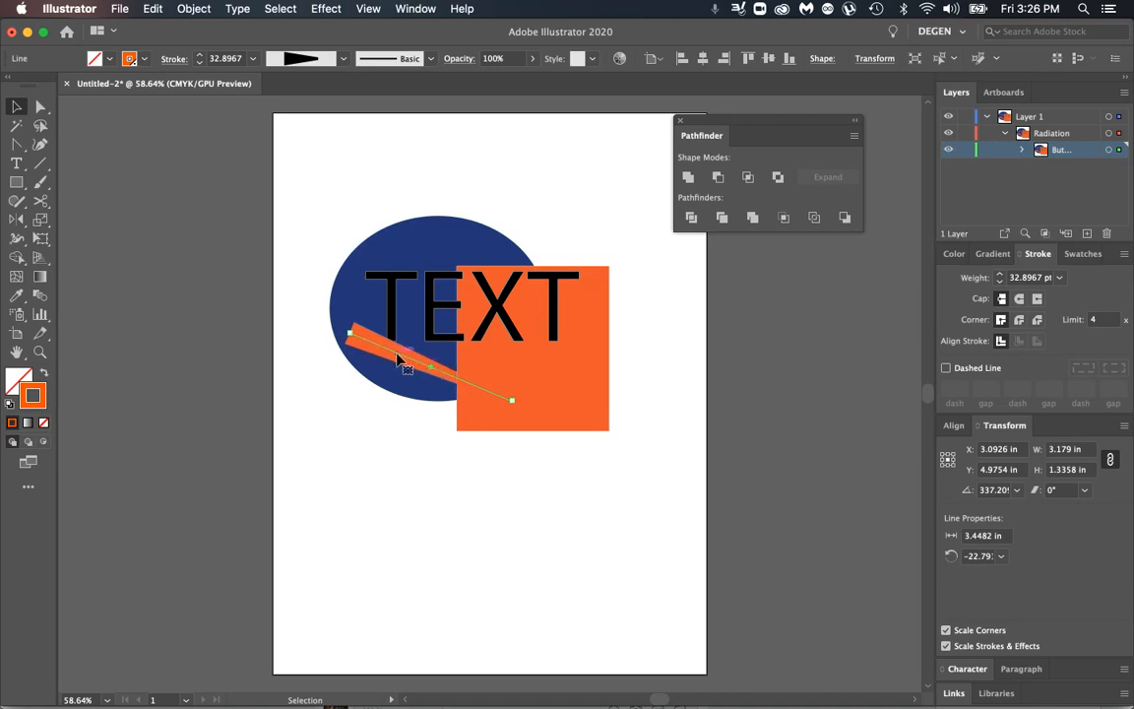
# Step: Convert the tapered orange line's stroke to a filled shape with Outline Stroke
pyautogui.click(187, 9)
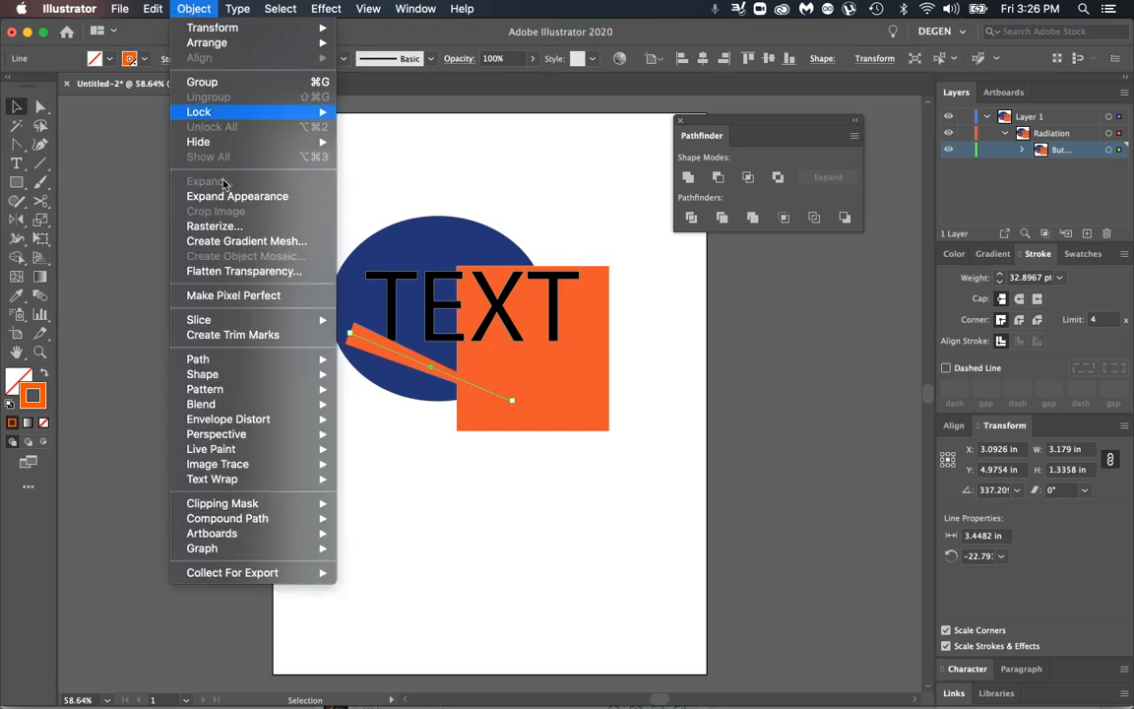
pyautogui.moveTo(213, 361)
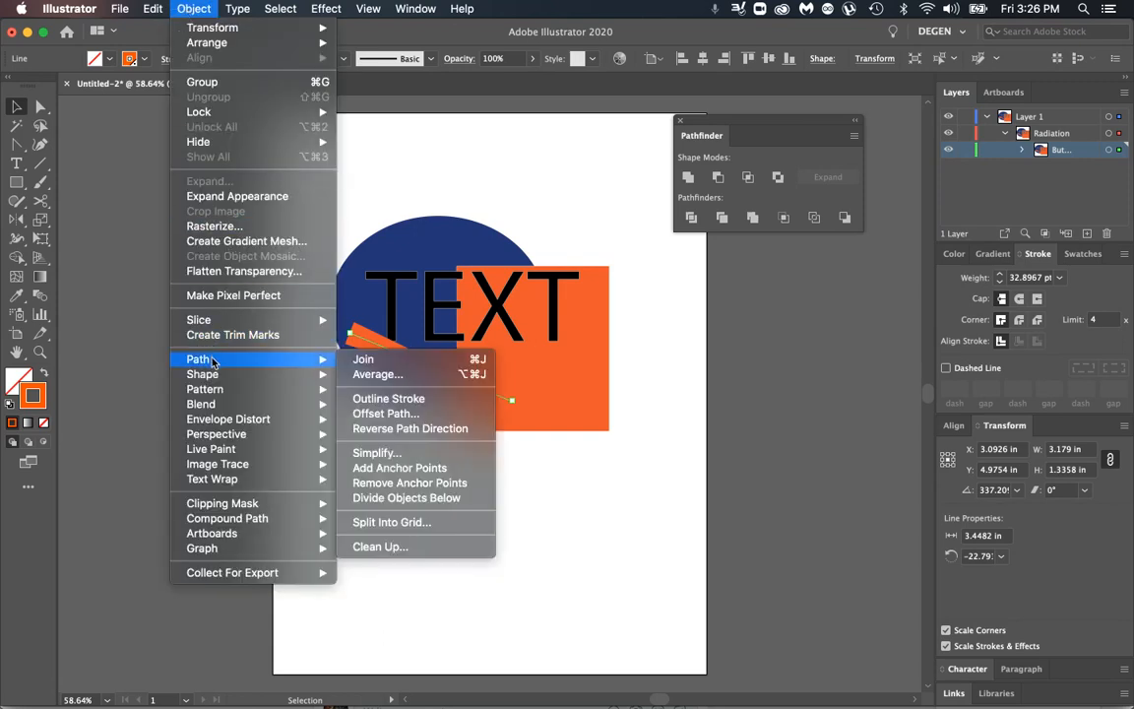
pyautogui.click(428, 403)
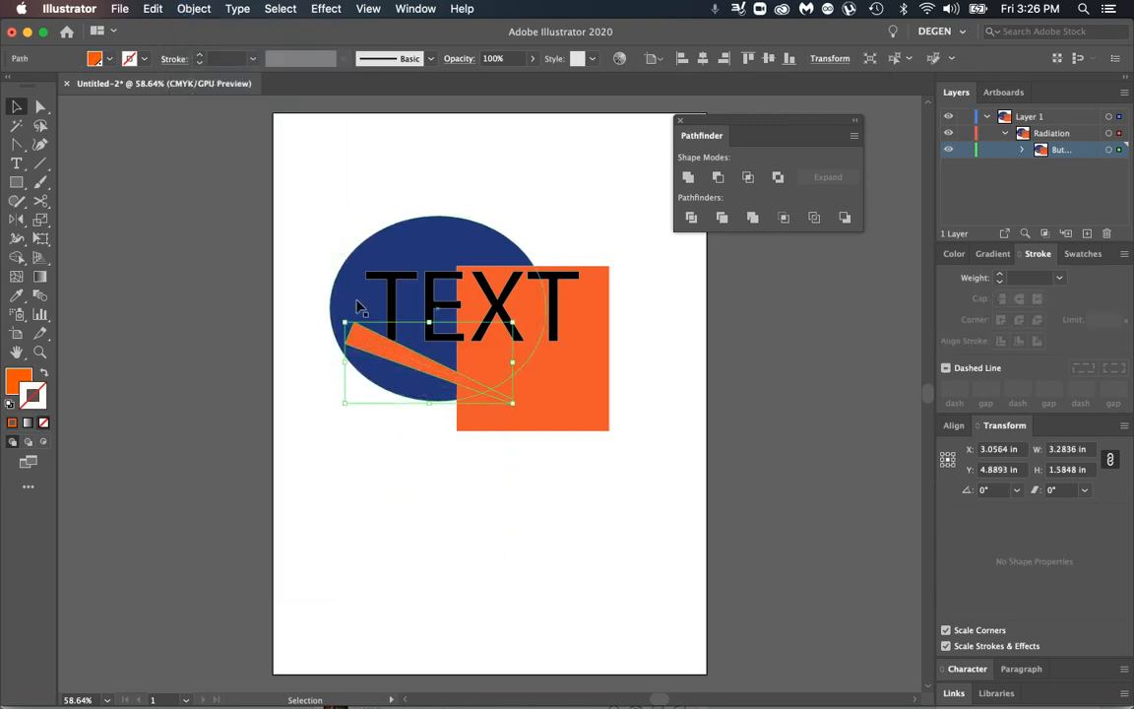
# Step: Trap the outlined line together with the ellipse and the text using Pathfinder Trap
pyautogui.moveTo(307, 281); pyautogui.dragTo(387, 376)
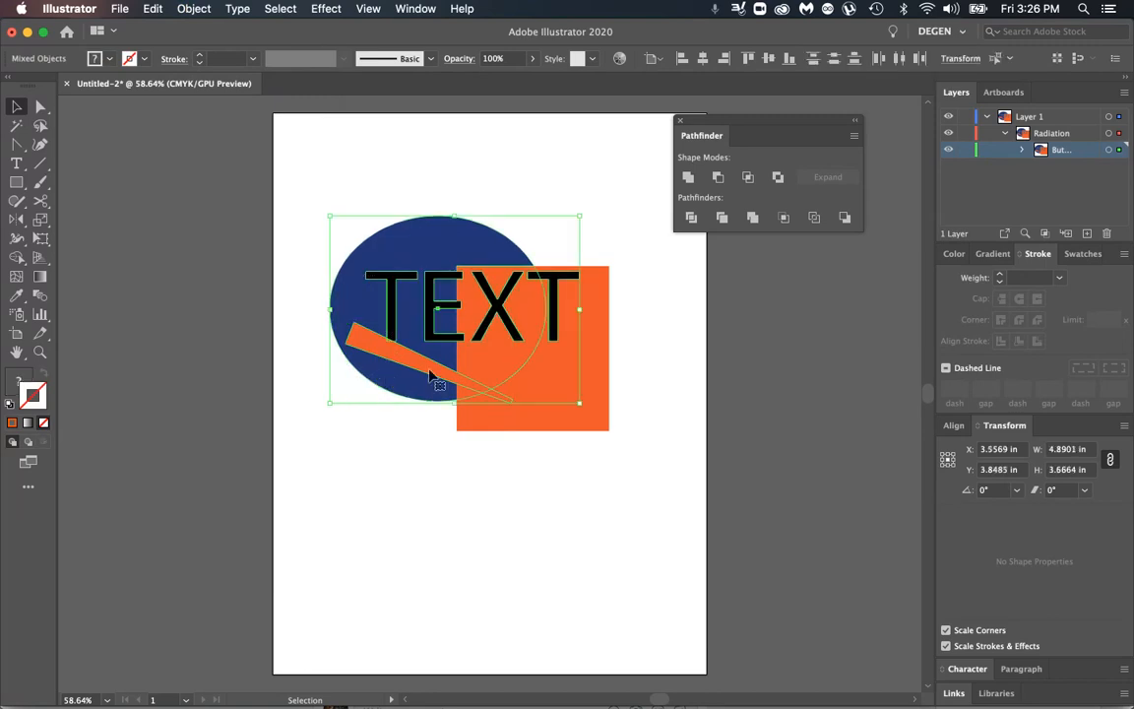
pyautogui.click(855, 135)
pyautogui.click(888, 138)
pyautogui.click(719, 457)
# Step: Examine the traps up close where the outlined line meets the first letter T and where it tapers into the orange square
pyautogui.press('z')
pyautogui.moveTo(375, 329); pyautogui.dragTo(744, 505)
pyautogui.moveTo(401, 352); pyautogui.dragTo(736, 526)
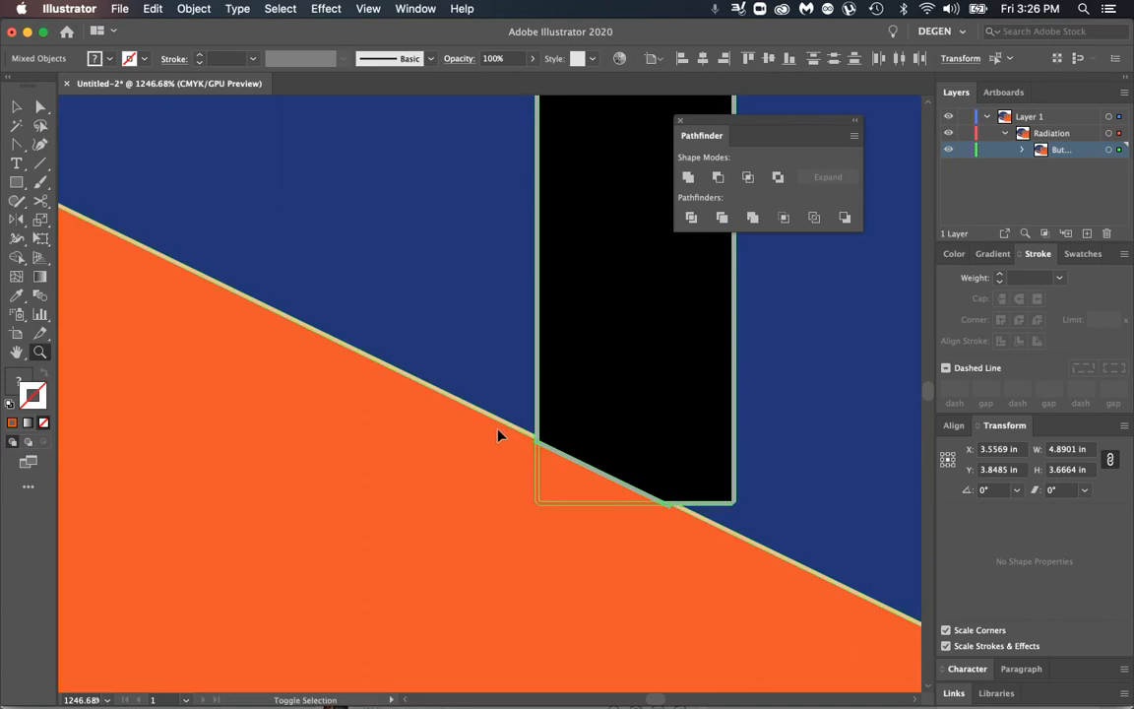
pyautogui.press('shift+super+a')
pyautogui.moveTo(648, 515); pyautogui.dragTo(798, 483)
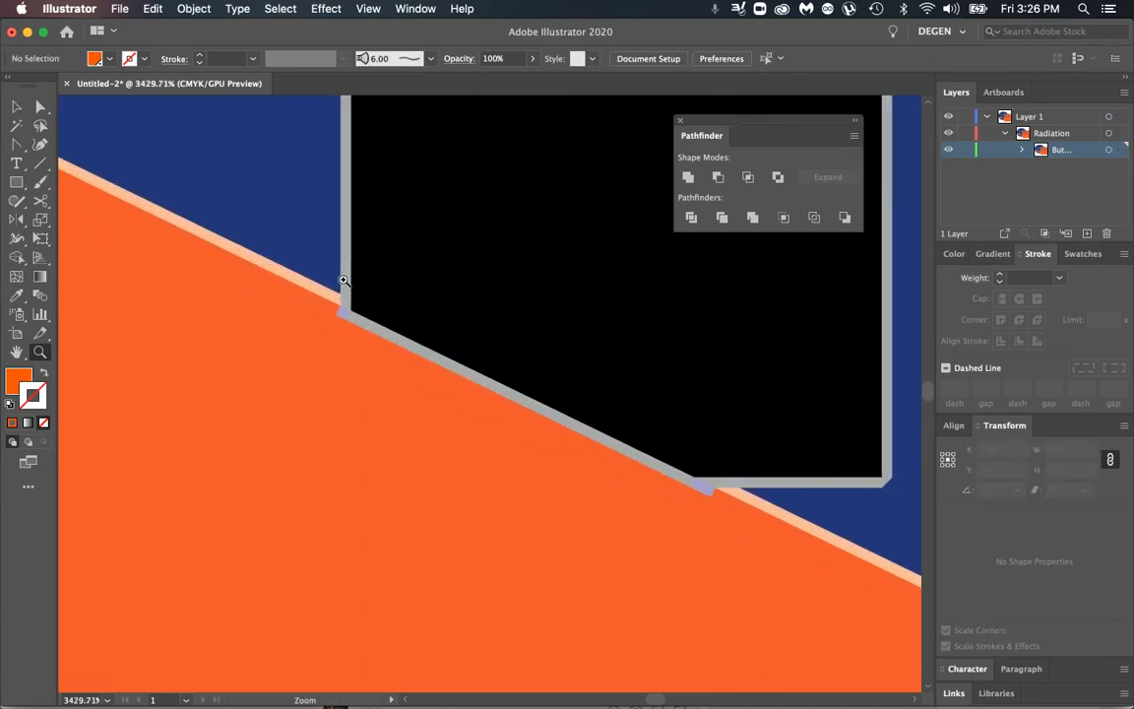
pyautogui.press('super+0')
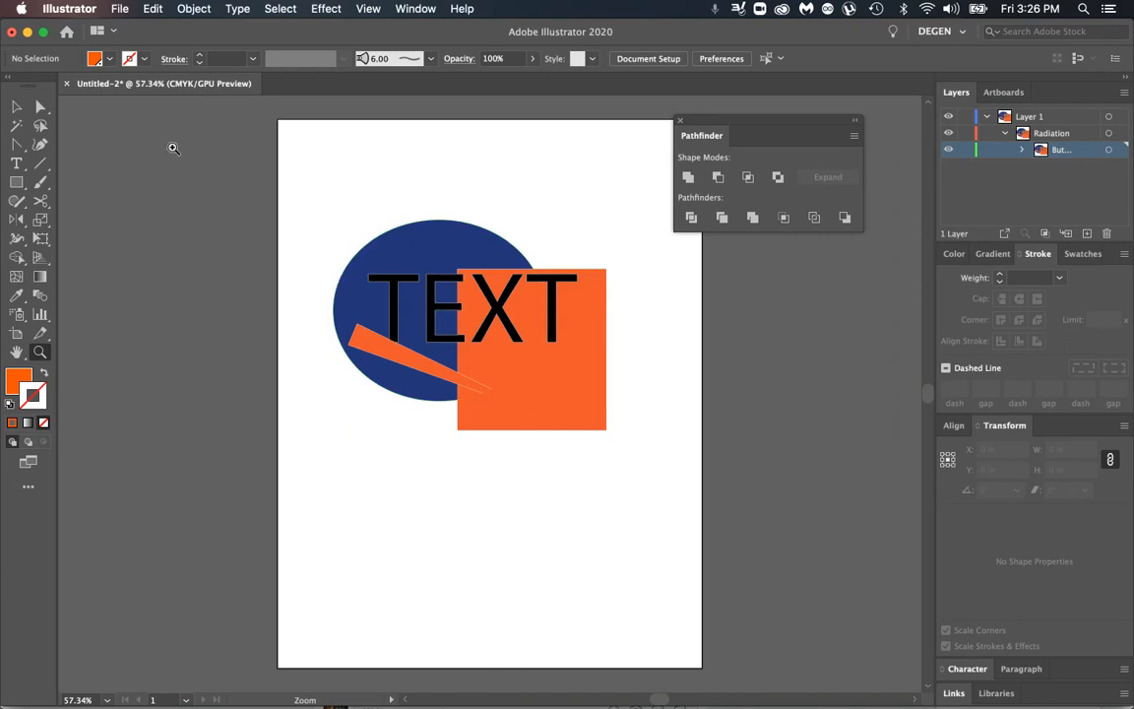
pyautogui.moveTo(480, 364); pyautogui.dragTo(936, 398)
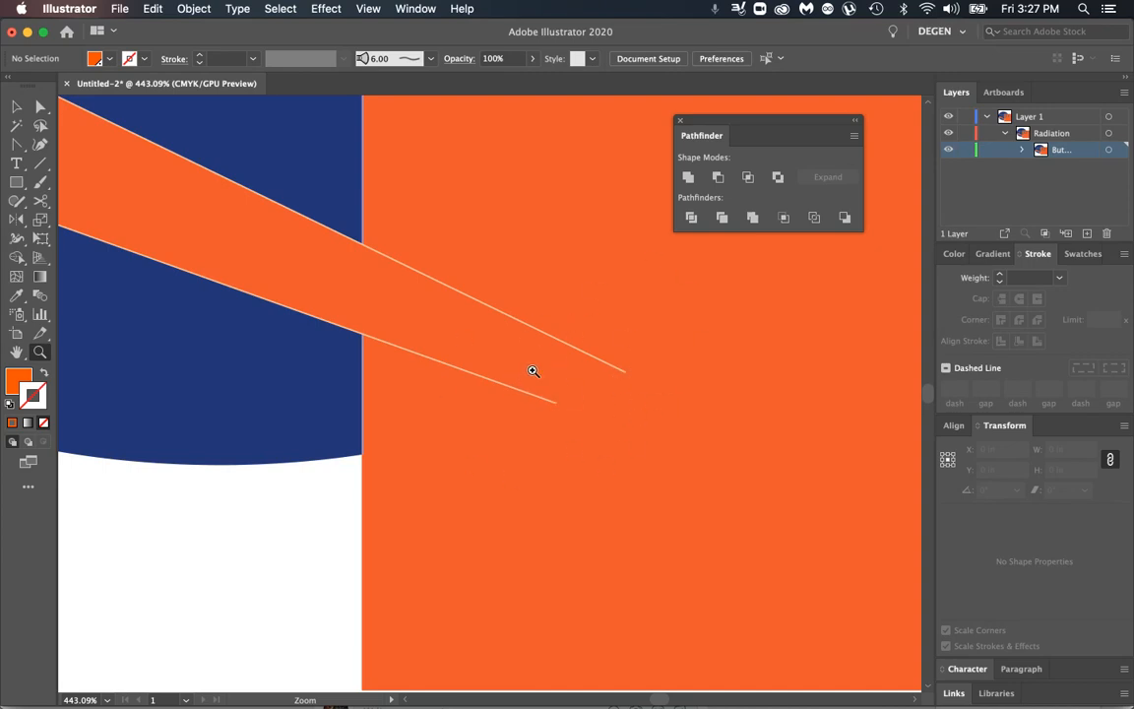
pyautogui.press('super+0')
# Step: Undo the last trap and the Outline Stroke conversion of the tapered line
pyautogui.press('v')
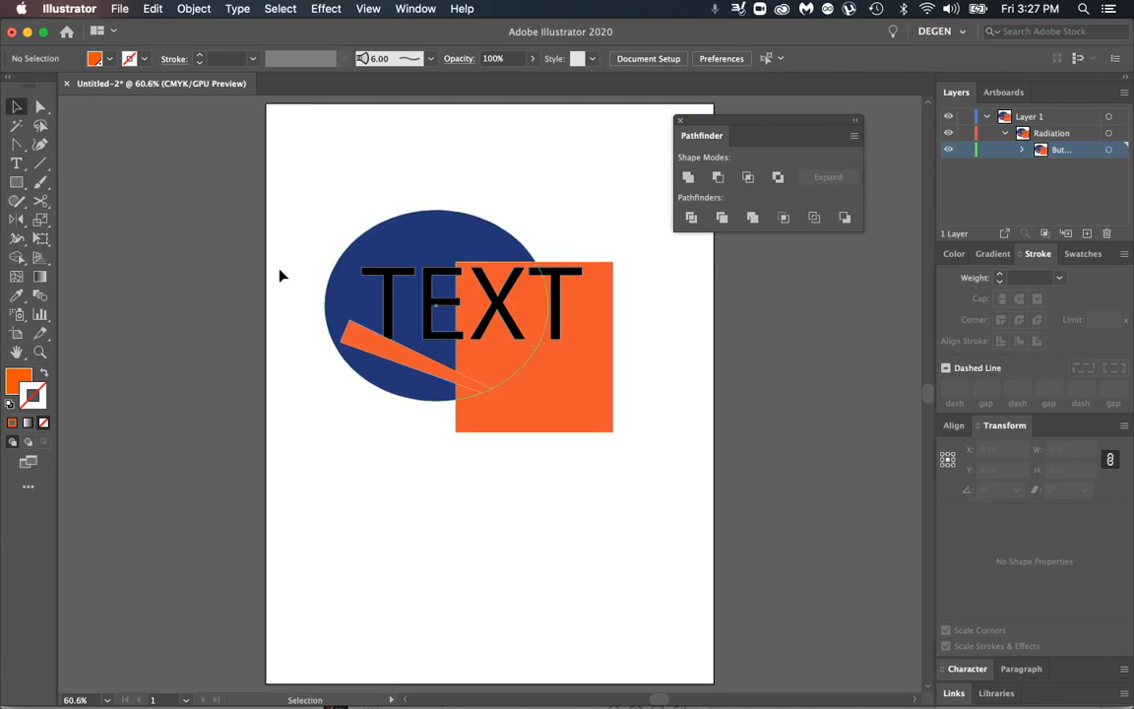
pyautogui.press('a')
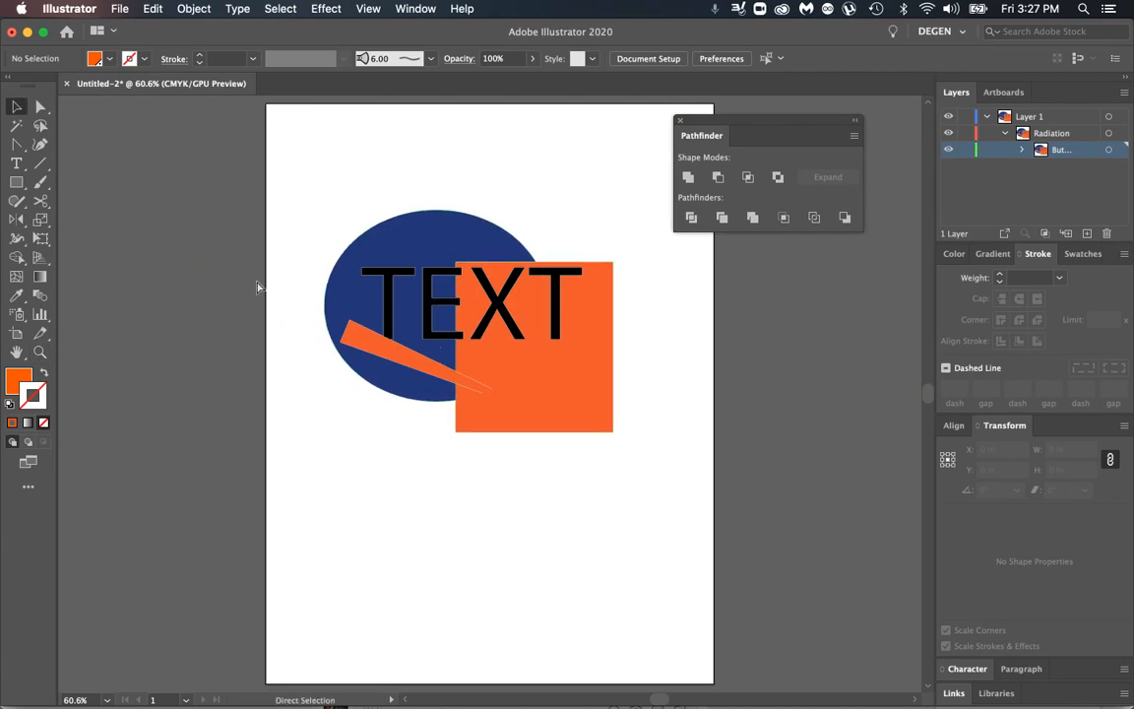
pyautogui.press('super+a')
pyautogui.press('super+z')
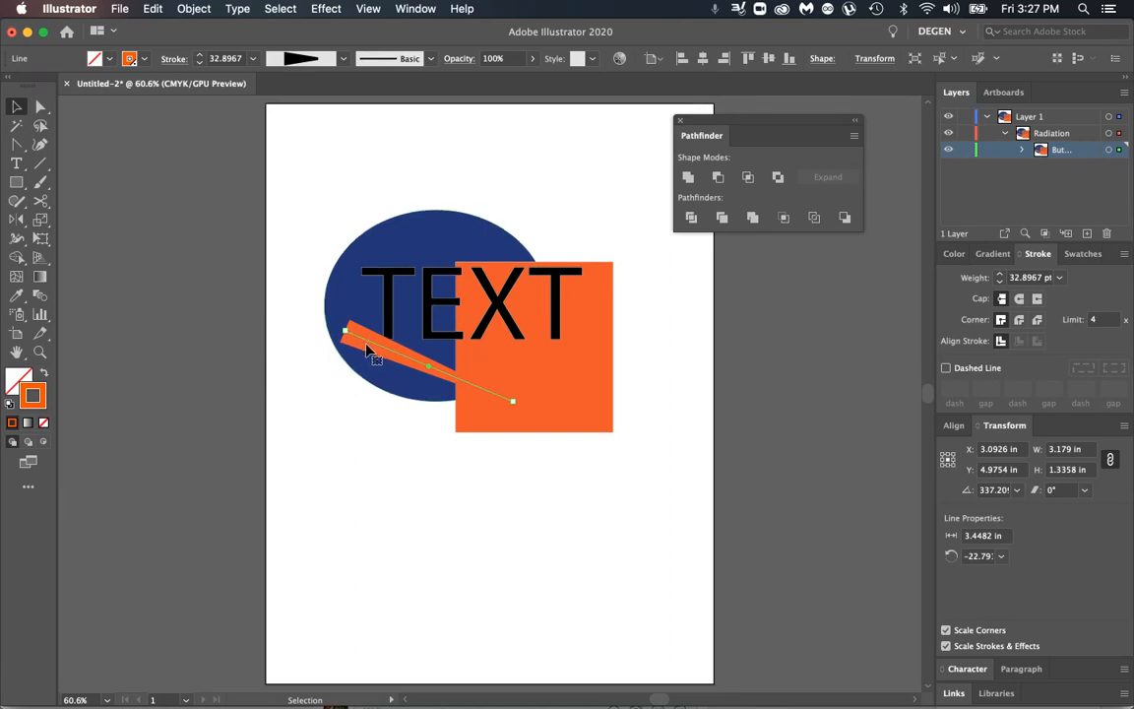
# Step: Copy the tapered orange line and change the original line's stroke color to white
pyautogui.click(288, 388)
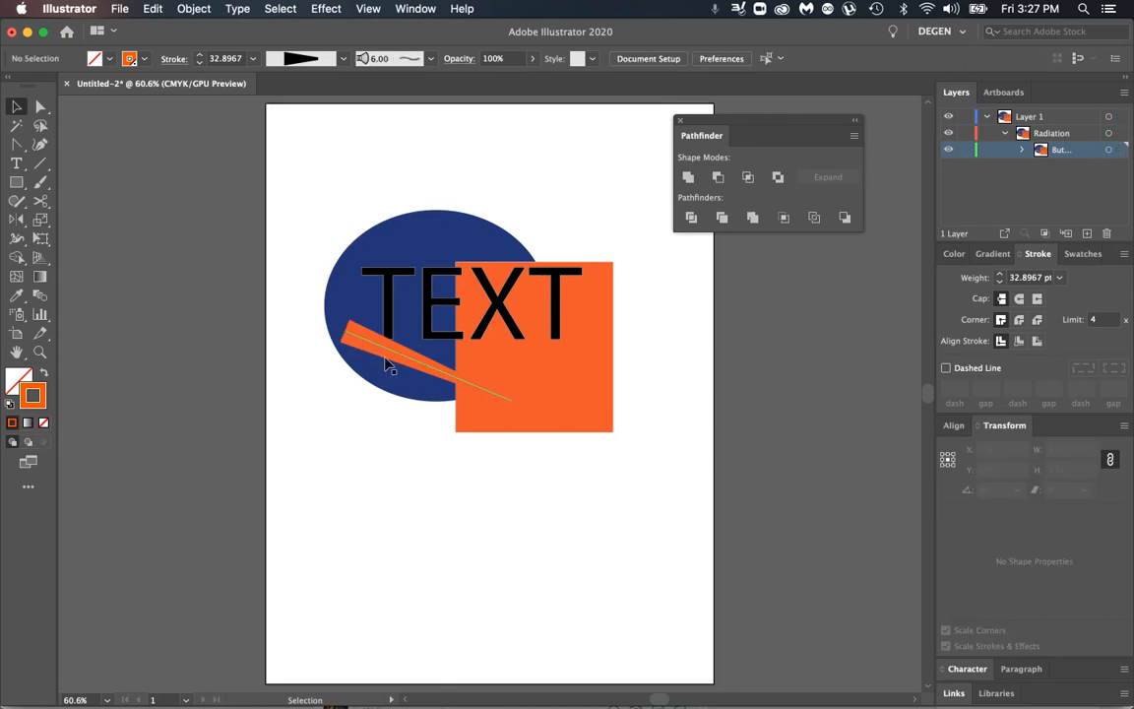
pyautogui.click(389, 355)
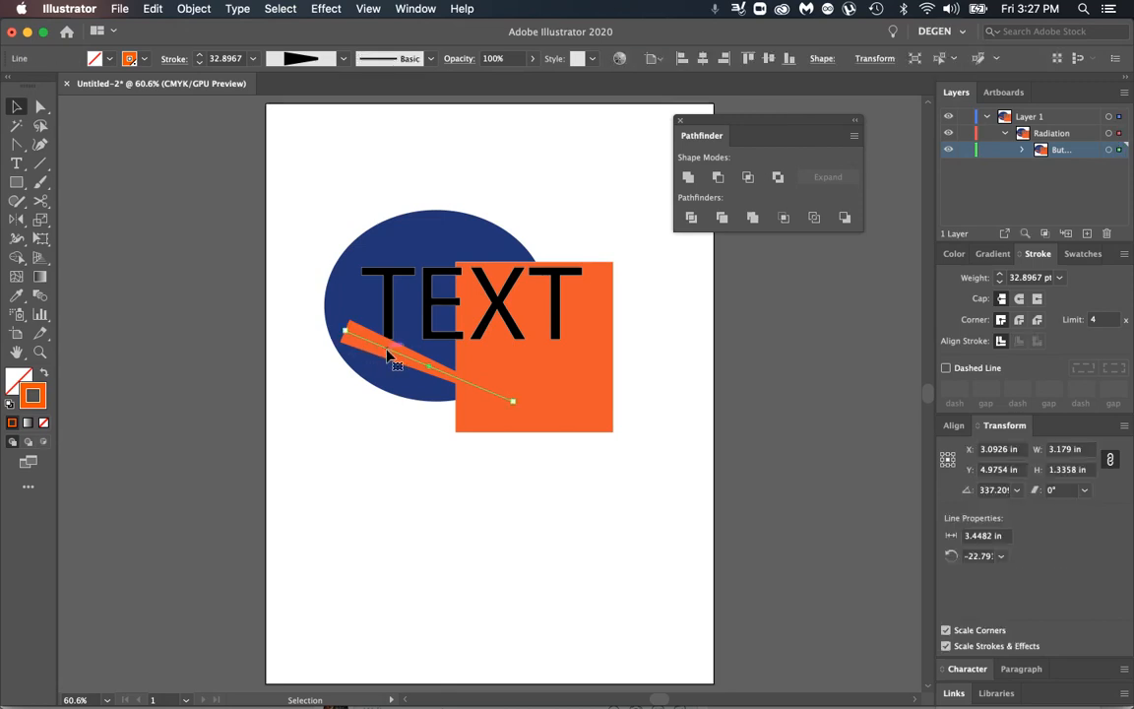
pyautogui.click(153, 8)
pyautogui.click(168, 82)
pyautogui.click(954, 253)
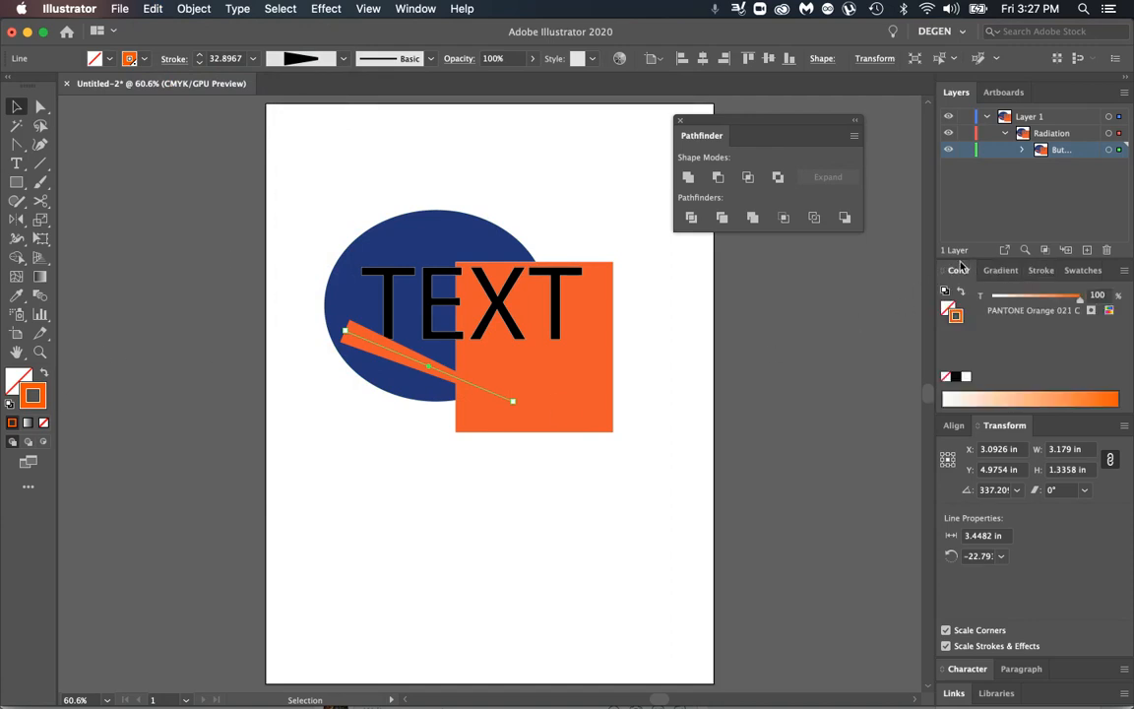
pyautogui.click(966, 377)
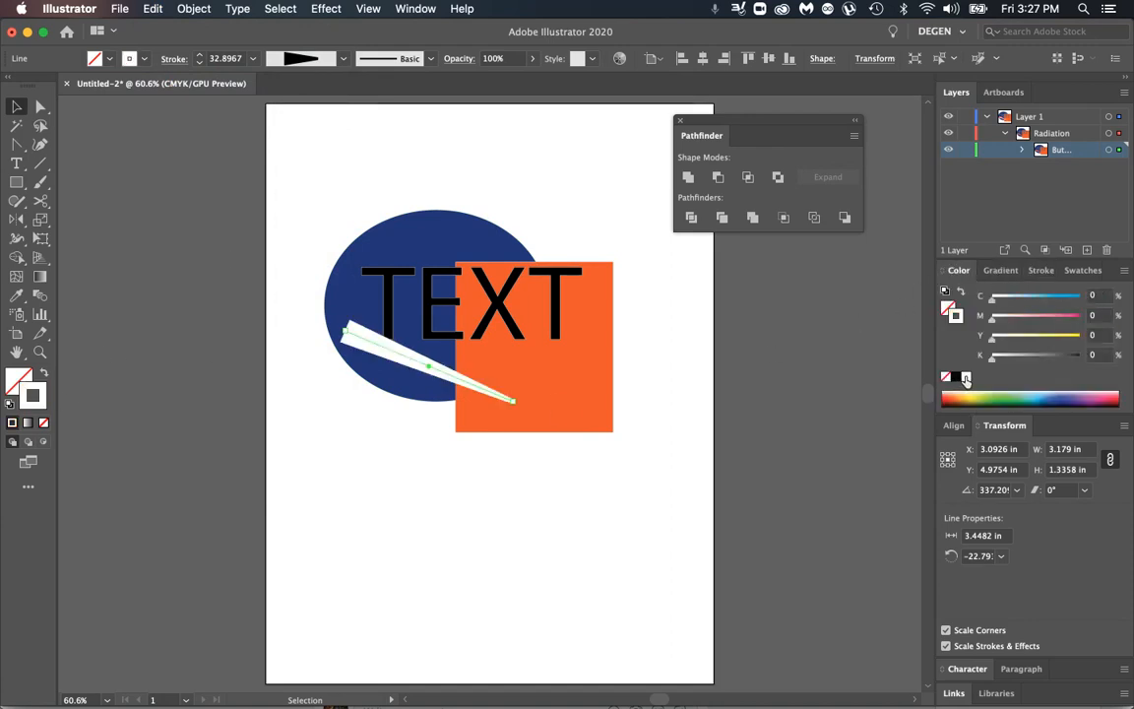
# Step: Paste the copied orange line in front, directly over the white line
pyautogui.click(466, 565)
pyautogui.click(193, 9)
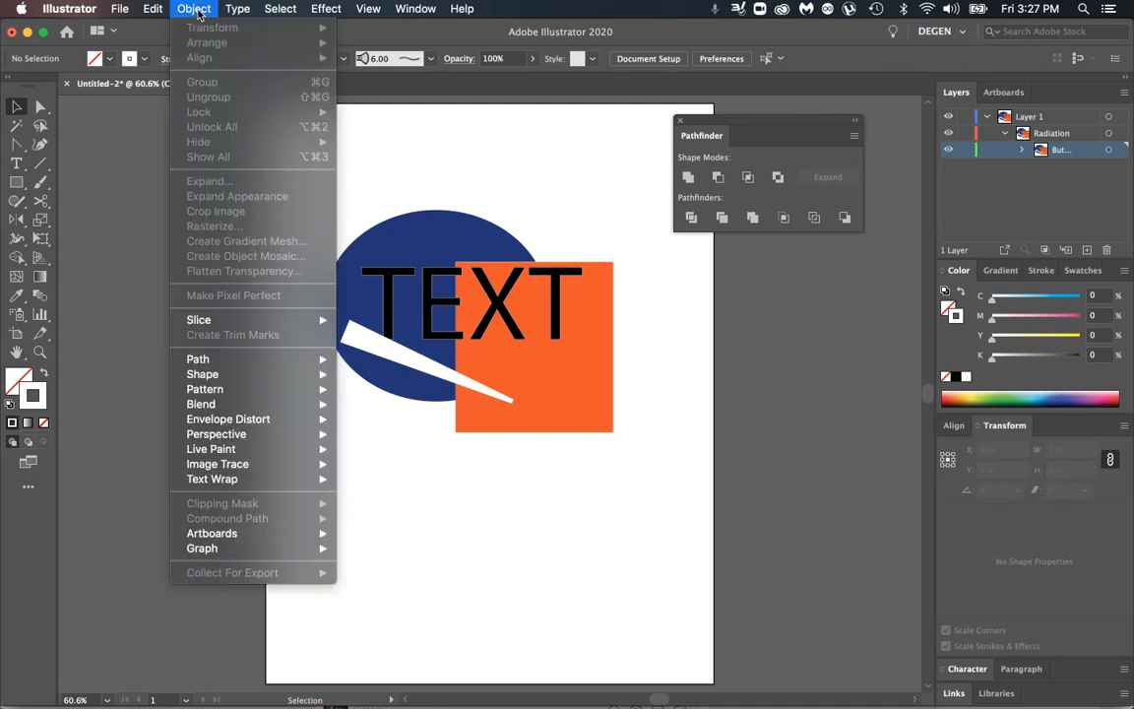
pyautogui.moveTo(168, 12)
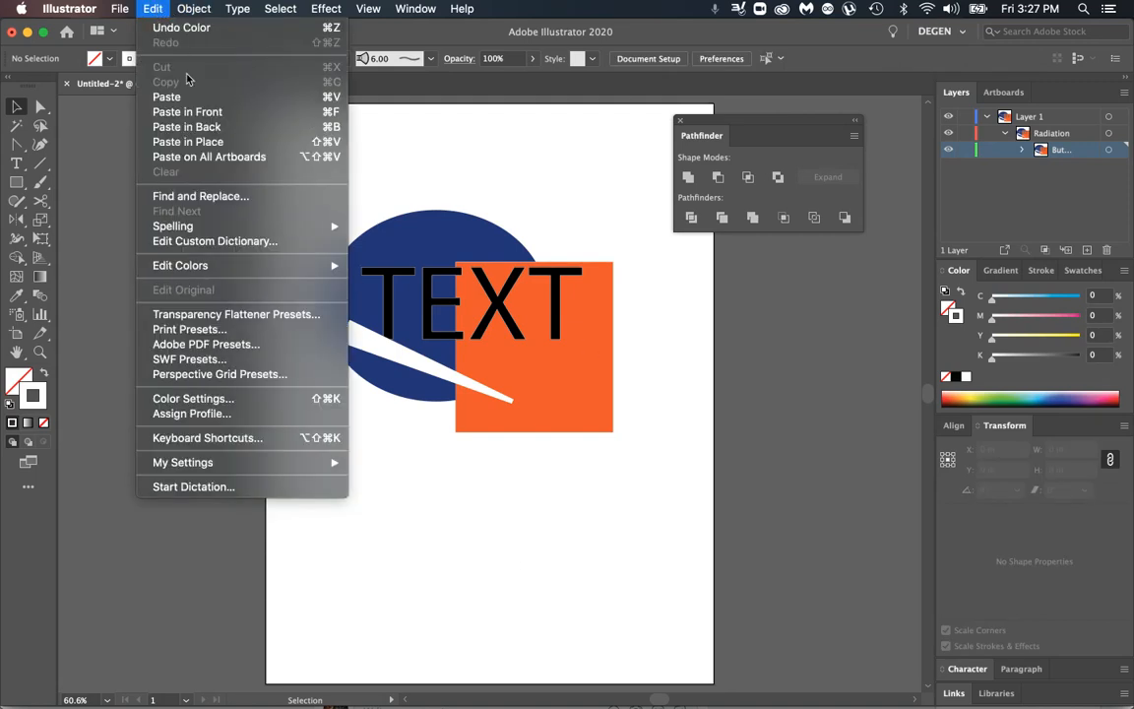
pyautogui.click(189, 112)
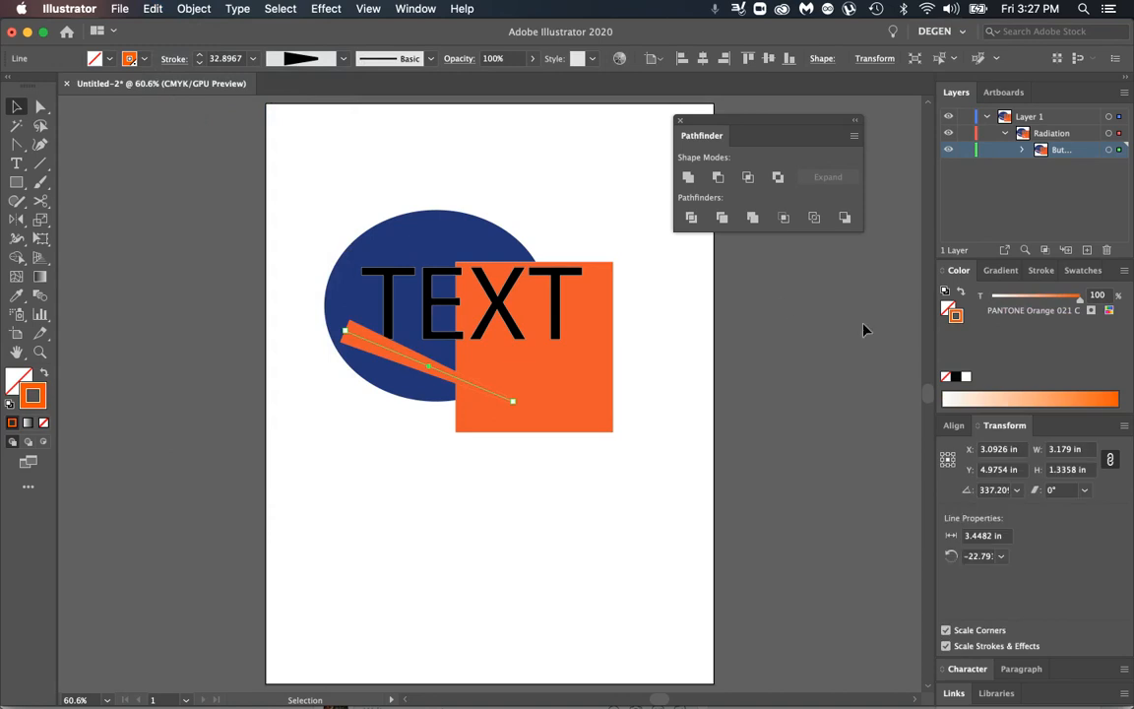
# Step: Set the pasted orange line's stroke weight to 33 pt
pyautogui.click(1042, 271)
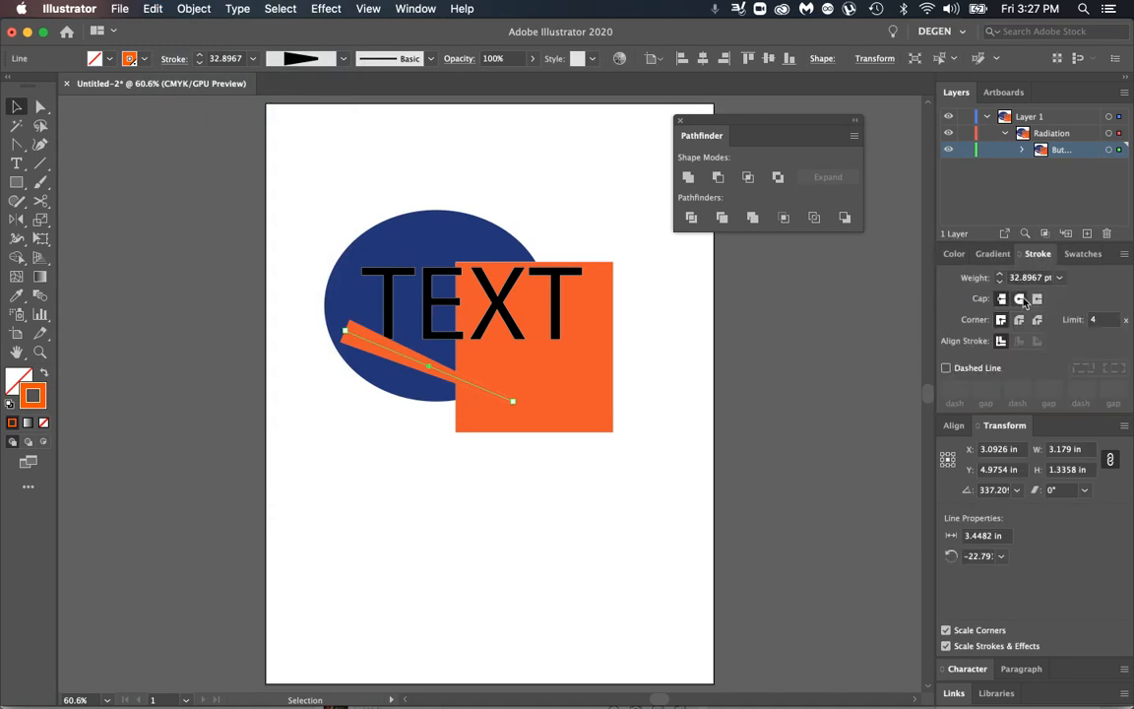
pyautogui.click(1039, 279)
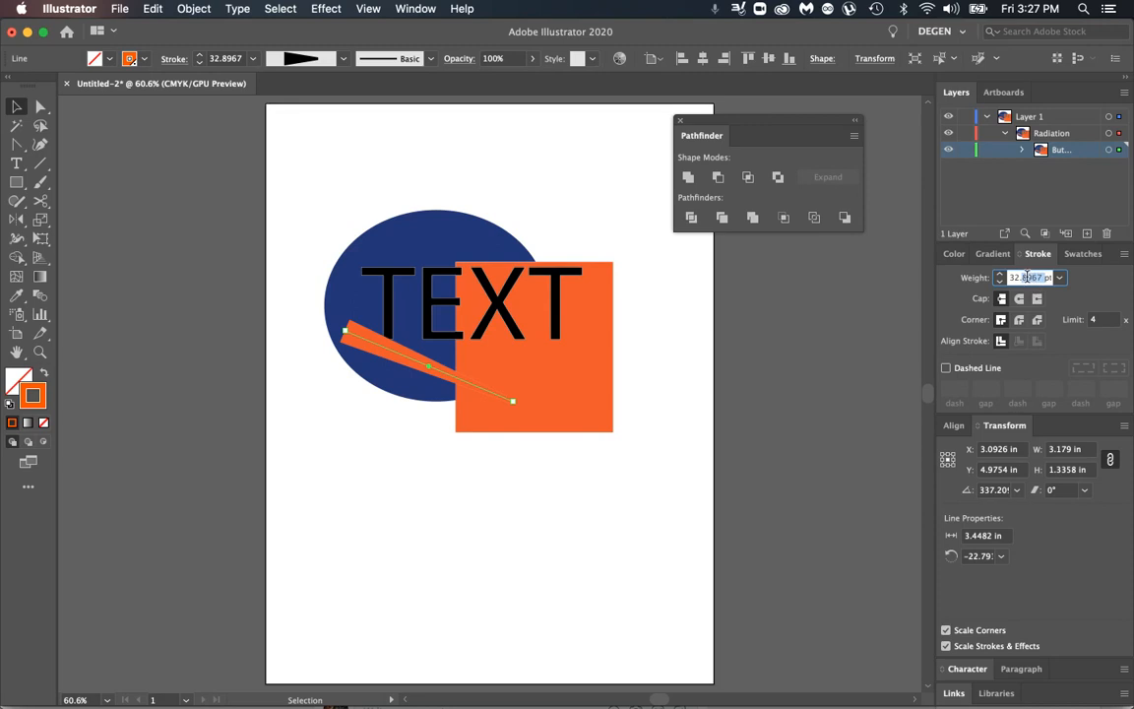
pyautogui.write('3')
pyautogui.write('2')
pyautogui.press('Return')
pyautogui.click(1017, 281)
pyautogui.write('.')
pyautogui.moveTo(1032, 283); pyautogui.dragTo(975, 245)
pyautogui.write('33')
pyautogui.press('Return')
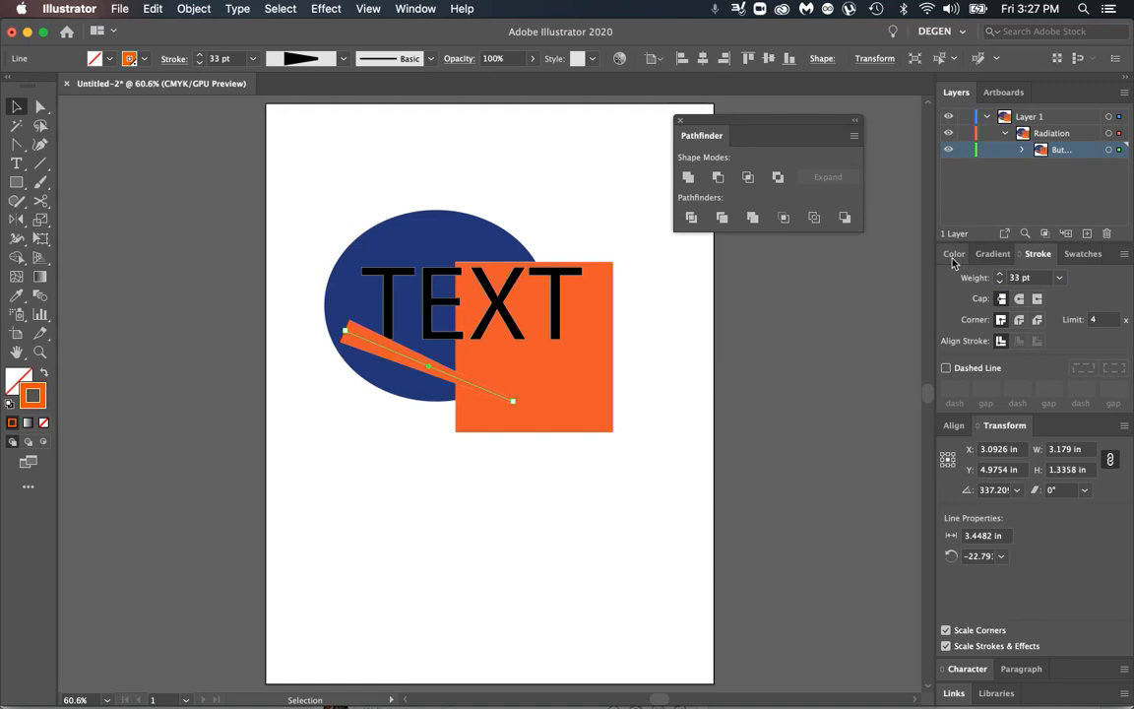
# Step: Turn on Overprint Stroke in the attributes of the pasted orange line
pyautogui.click(419, 9)
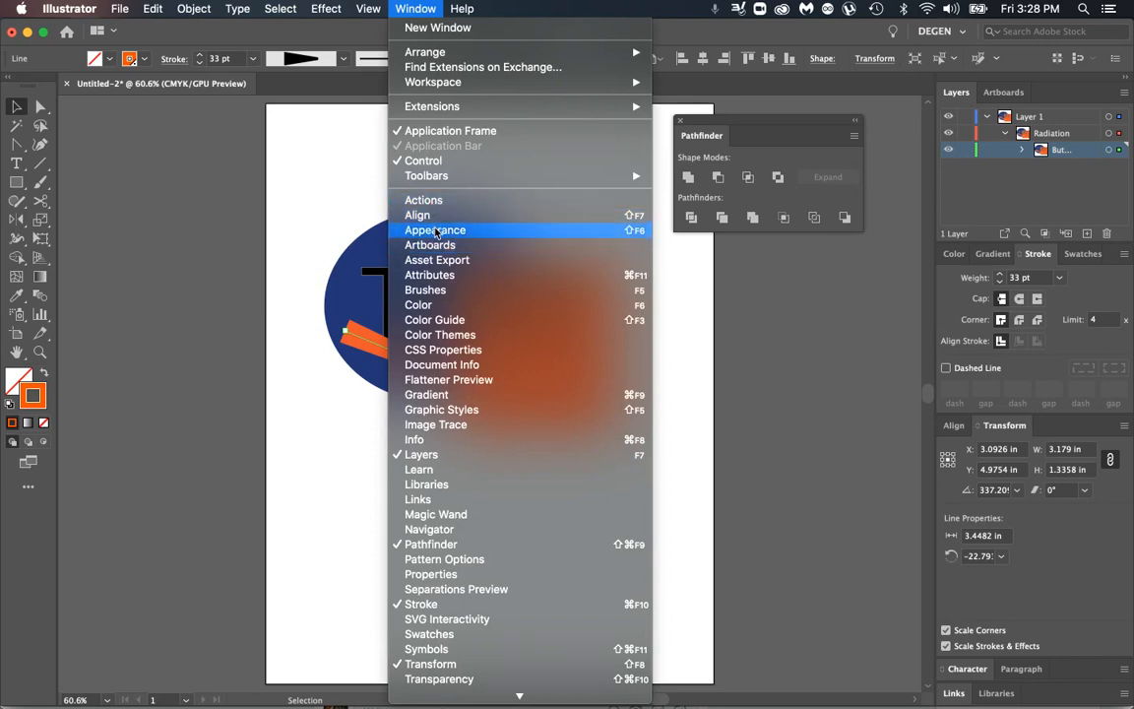
pyautogui.click(438, 276)
pyautogui.moveTo(164, 186); pyautogui.dragTo(210, 105)
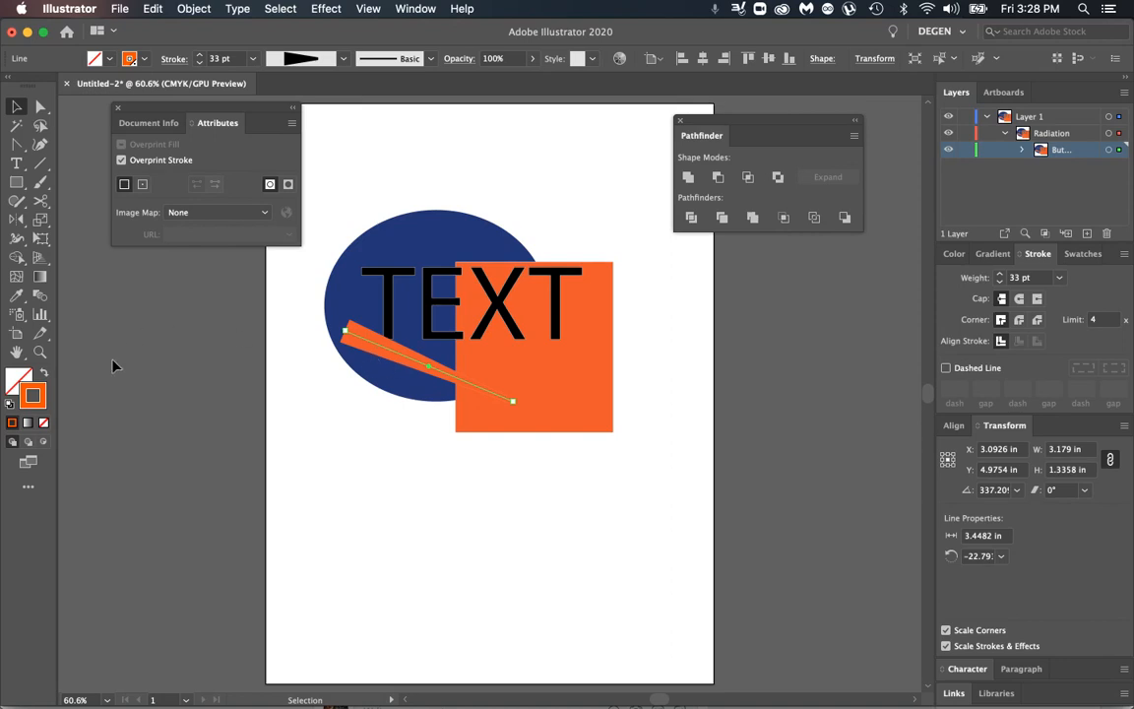
# Step: Examine the wide end of the orange line up close in Overprint Preview to check the overprinting edge against the blue ellipse
pyautogui.click(40, 352)
pyautogui.moveTo(347, 316); pyautogui.dragTo(724, 458)
pyautogui.moveTo(379, 352); pyautogui.dragTo(599, 430)
pyautogui.moveTo(388, 332); pyautogui.dragTo(634, 442)
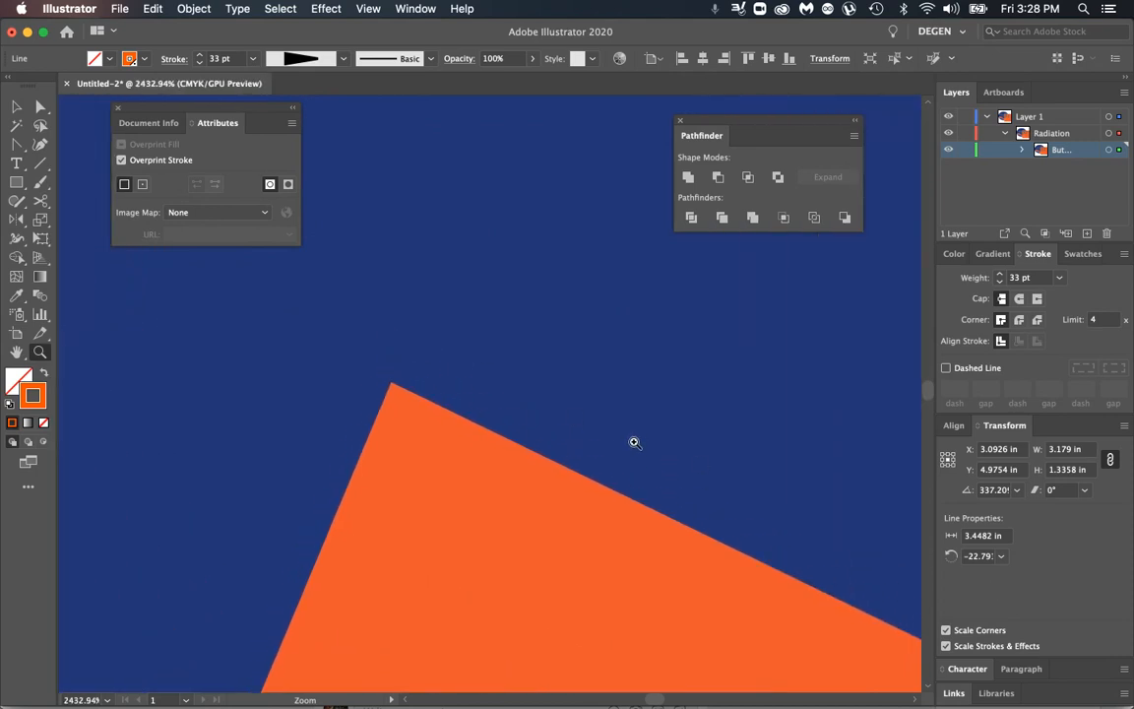
pyautogui.click(372, 9)
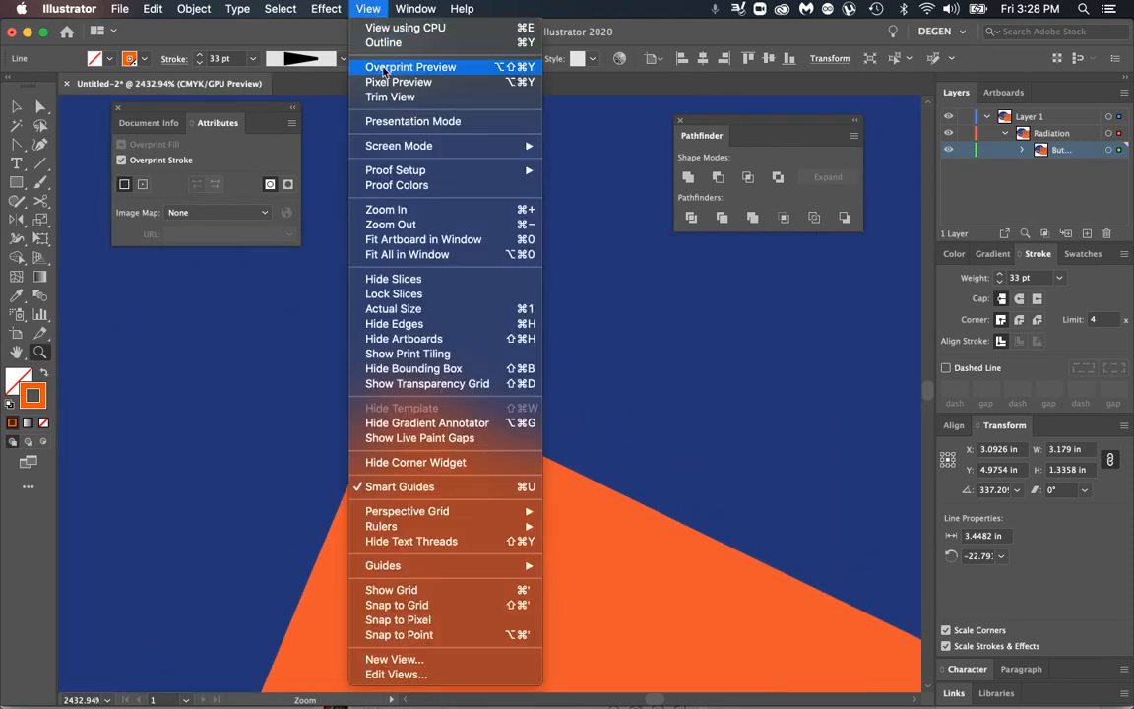
pyautogui.click(469, 68)
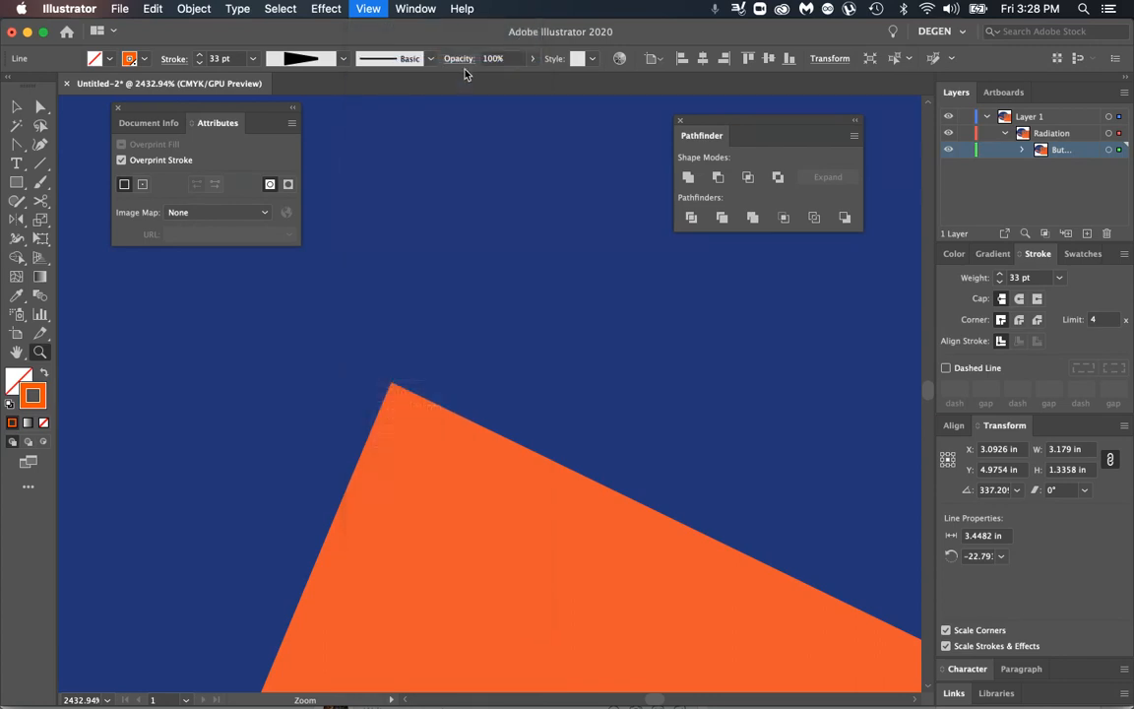
pyautogui.moveTo(519, 444); pyautogui.dragTo(553, 464)
pyautogui.moveTo(108, 280); pyautogui.dragTo(207, 335)
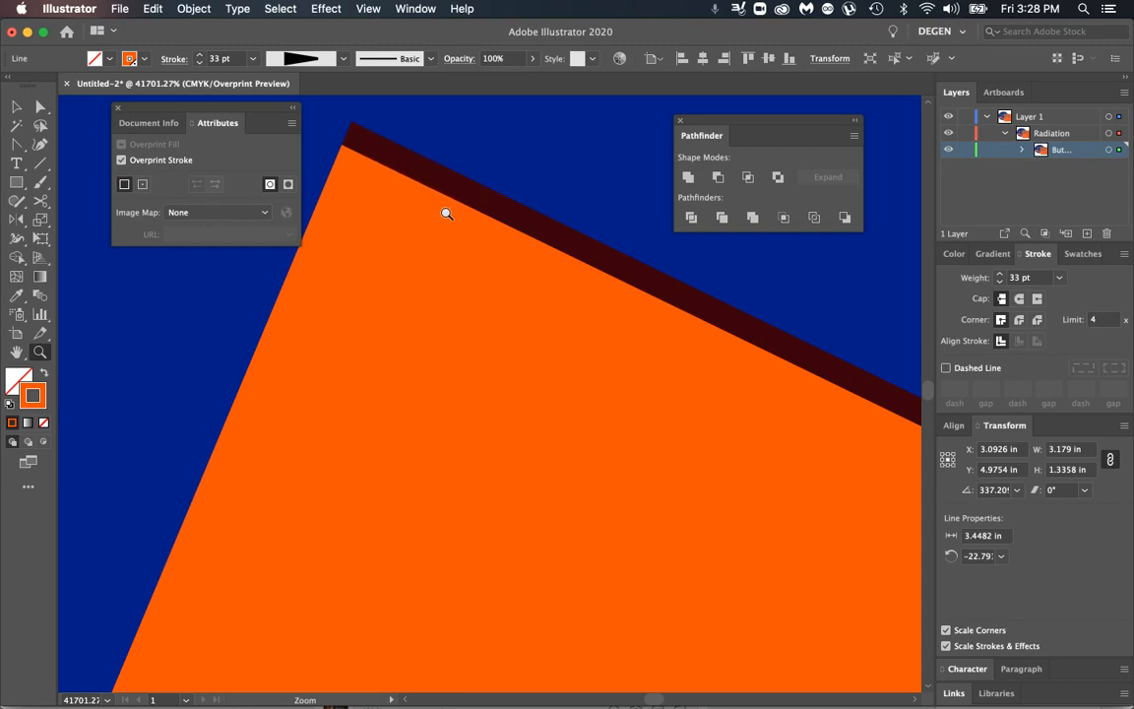
# Step: View the whole artboard in Outline mode and return it to the normal Preview
pyautogui.press('super+0')
pyautogui.click(366, 10)
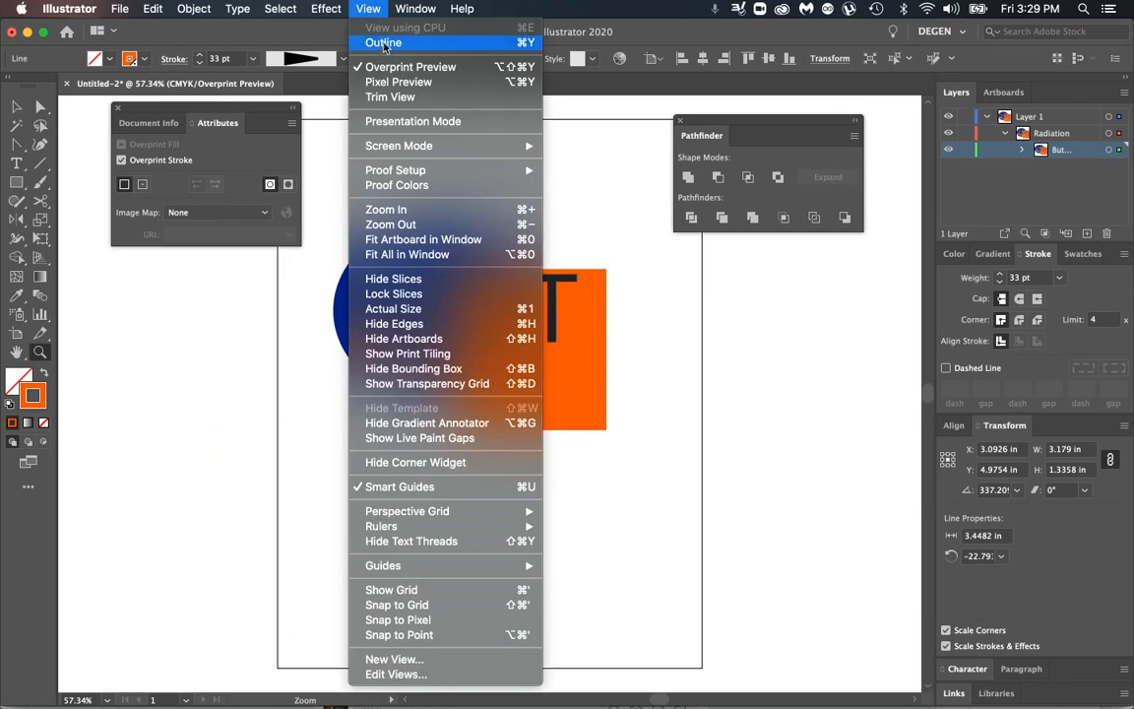
pyautogui.click(384, 42)
pyautogui.click(368, 9)
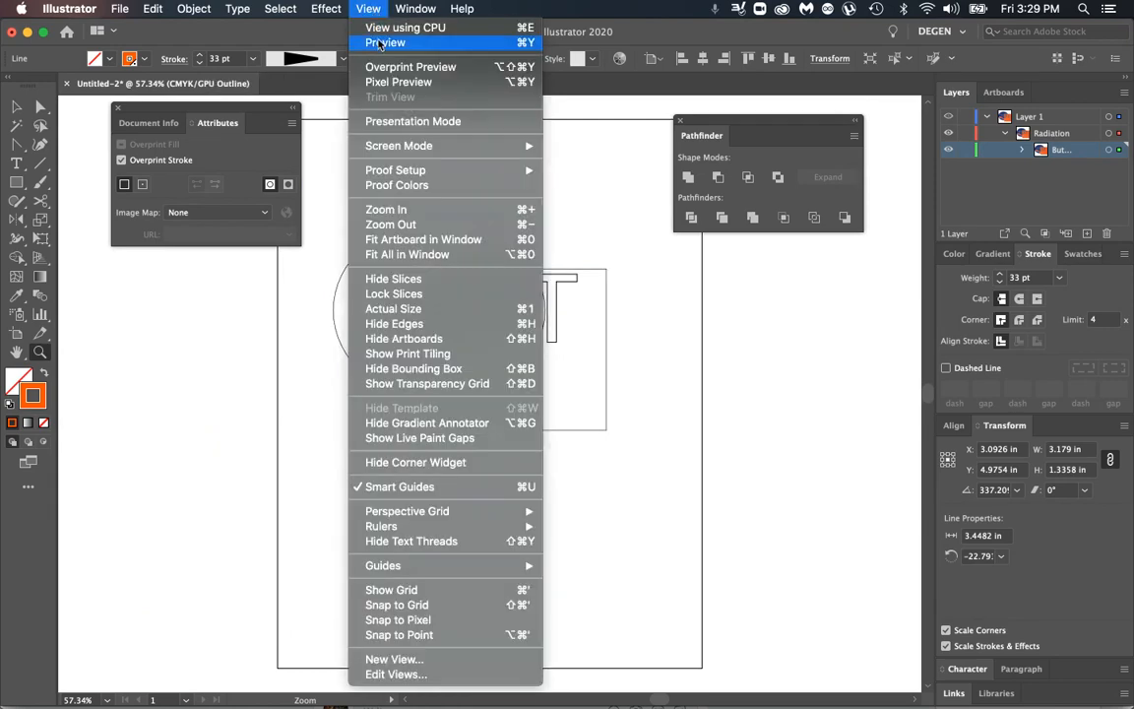
pyautogui.click(384, 42)
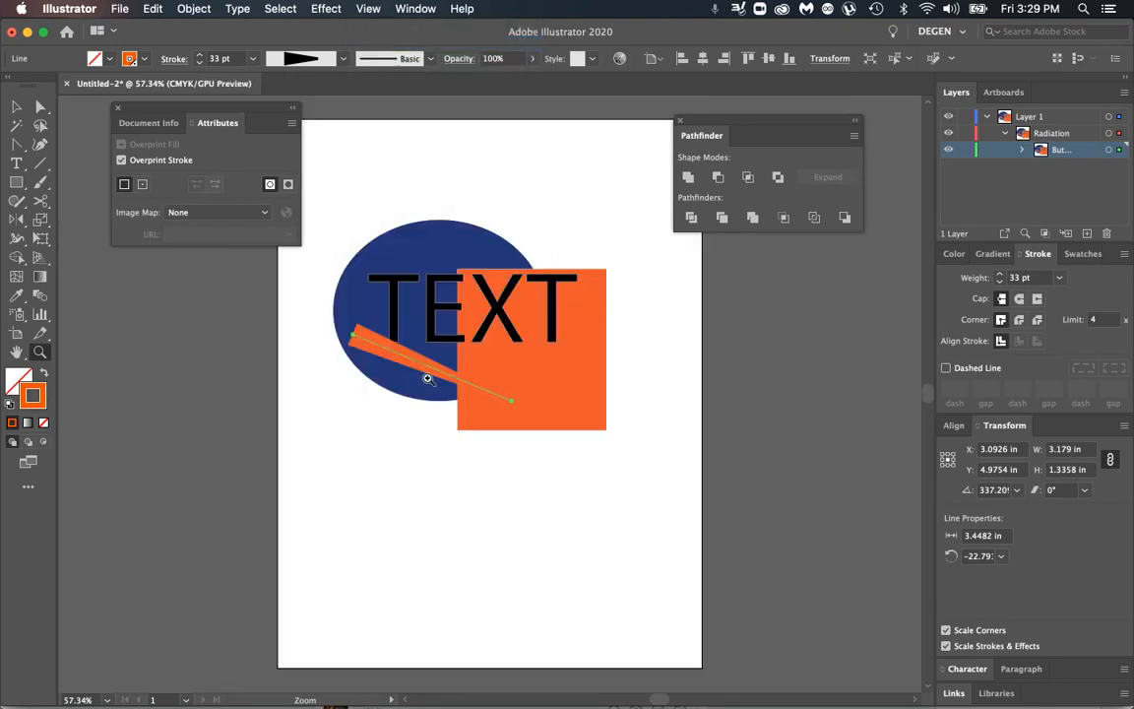
pyautogui.press('v')
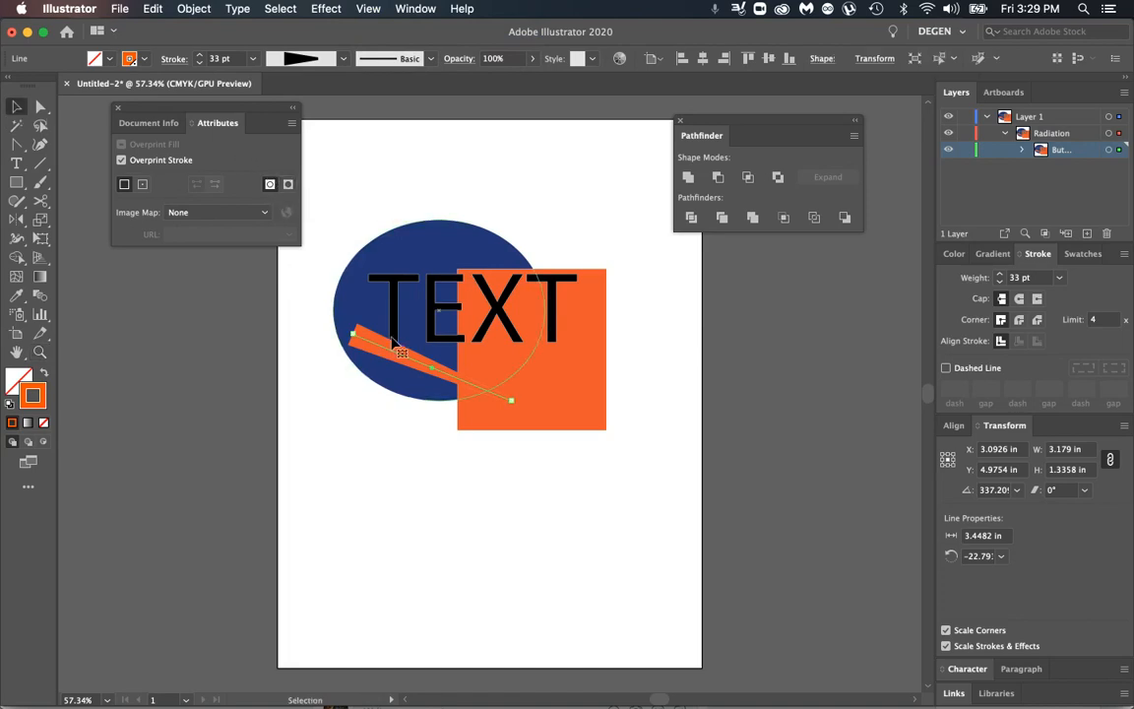
# Step: Turn on Overprint Fill for the black outlined TEXT group and deselect it
pyautogui.click(372, 278)
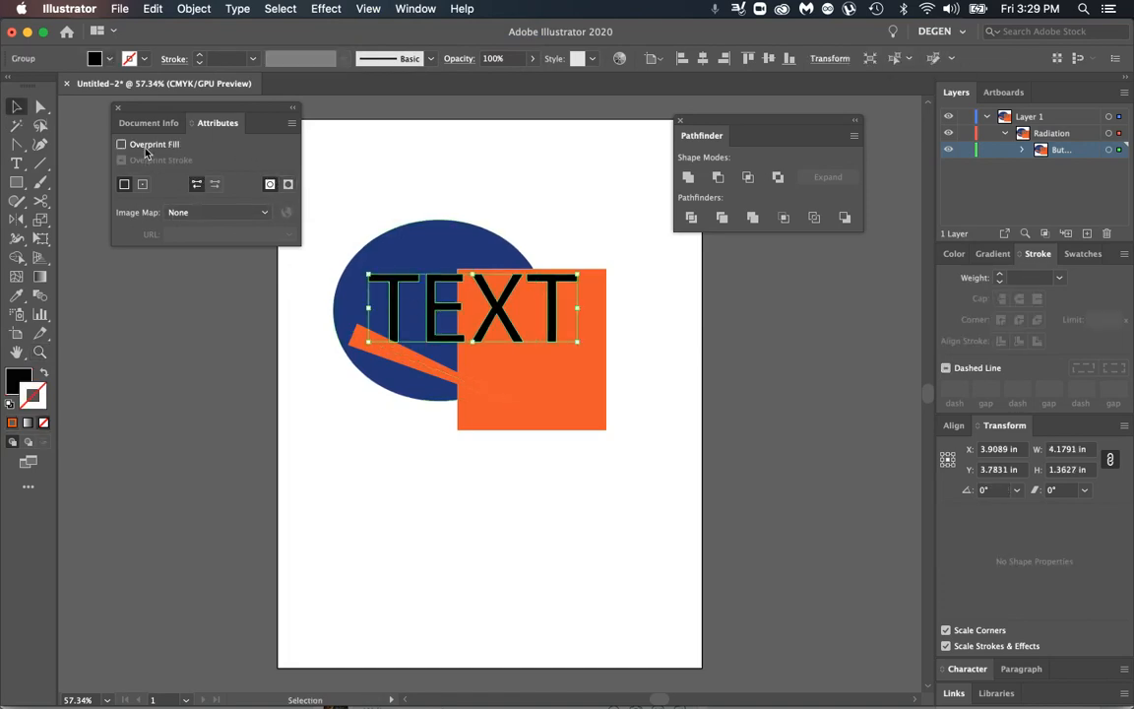
pyautogui.click(200, 371)
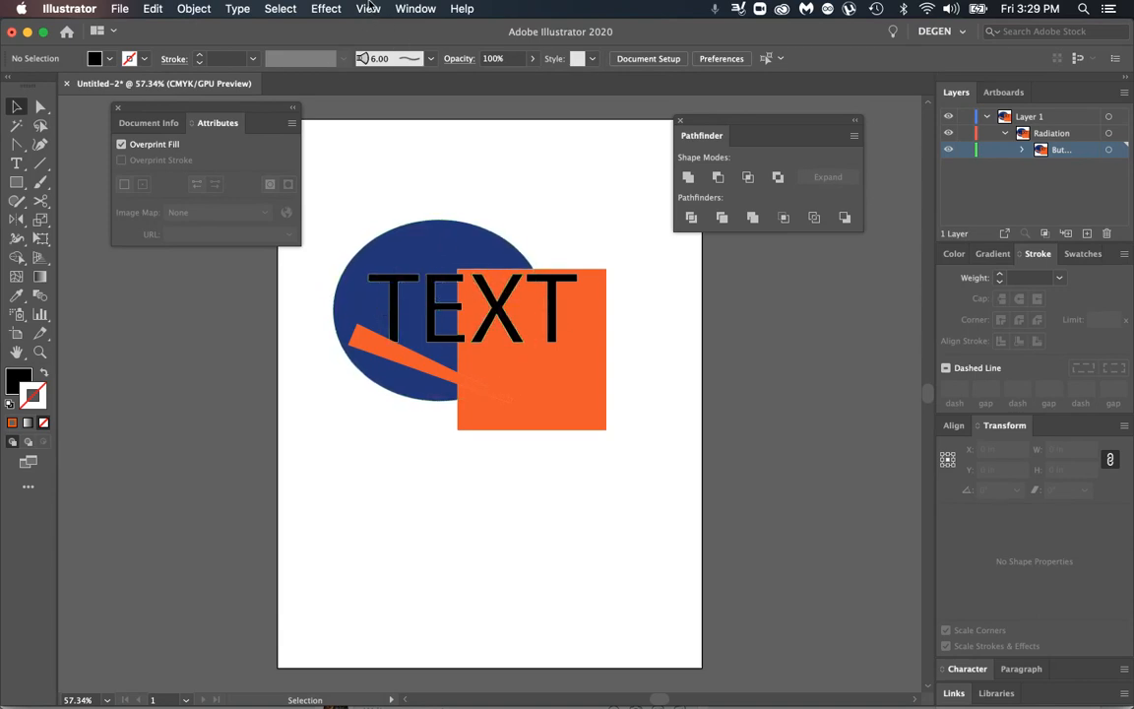
# Step: Examine the E and X of the outlined text up close in Overprint Preview where they cross the blue ellipse and orange square
pyautogui.click(368, 9)
pyautogui.click(394, 66)
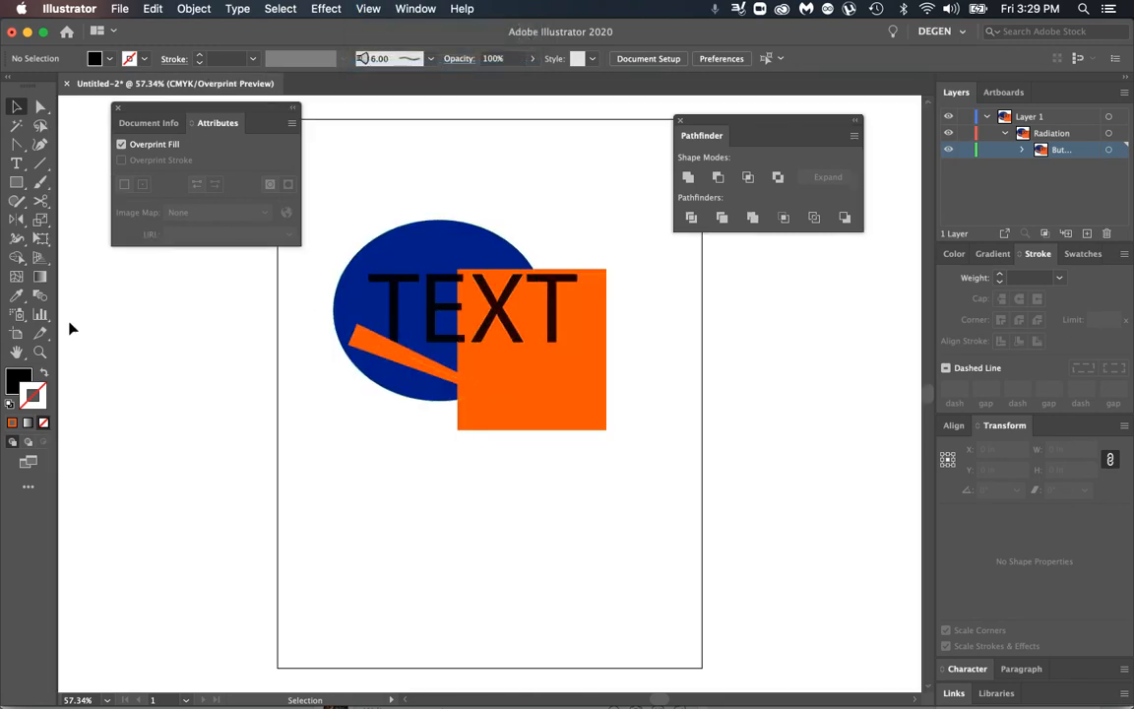
pyautogui.click(40, 352)
pyautogui.moveTo(428, 300); pyautogui.dragTo(740, 397)
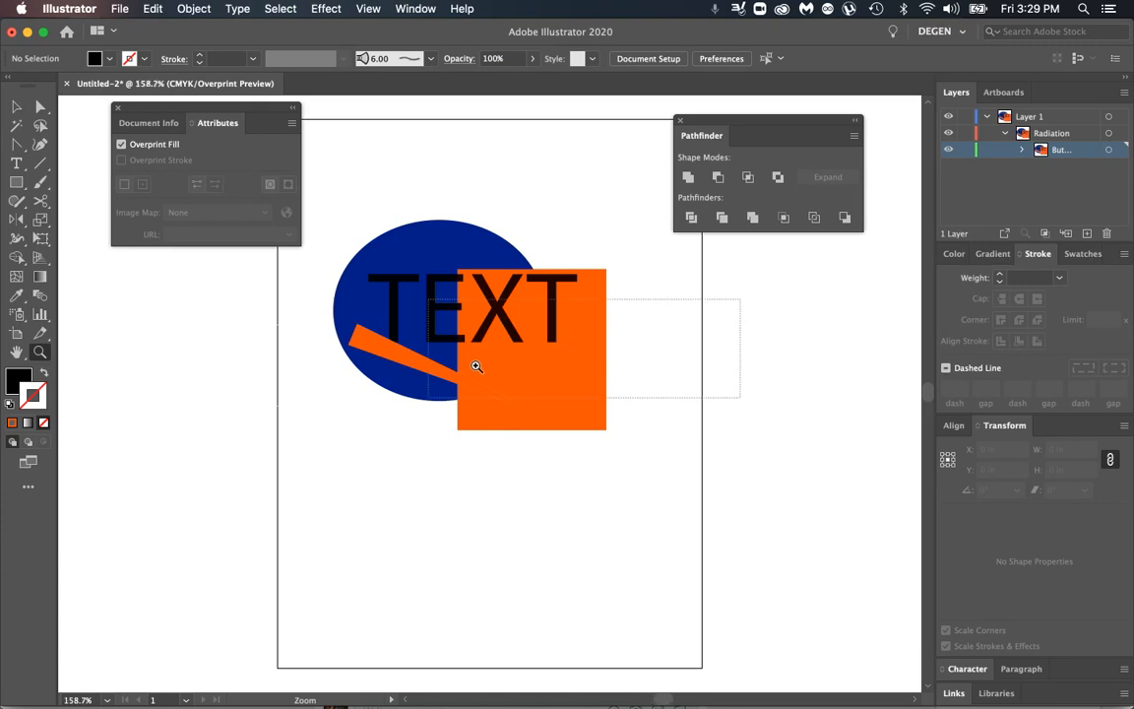
pyautogui.moveTo(124, 337); pyautogui.dragTo(296, 409)
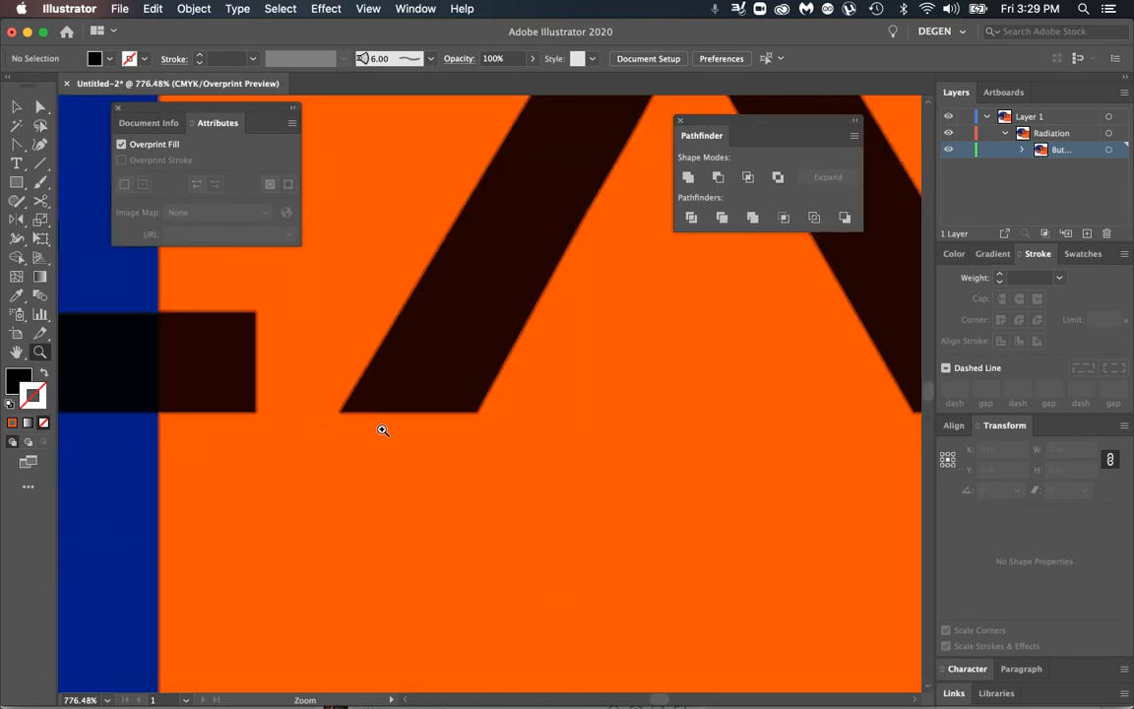
pyautogui.moveTo(137, 326); pyautogui.dragTo(177, 372)
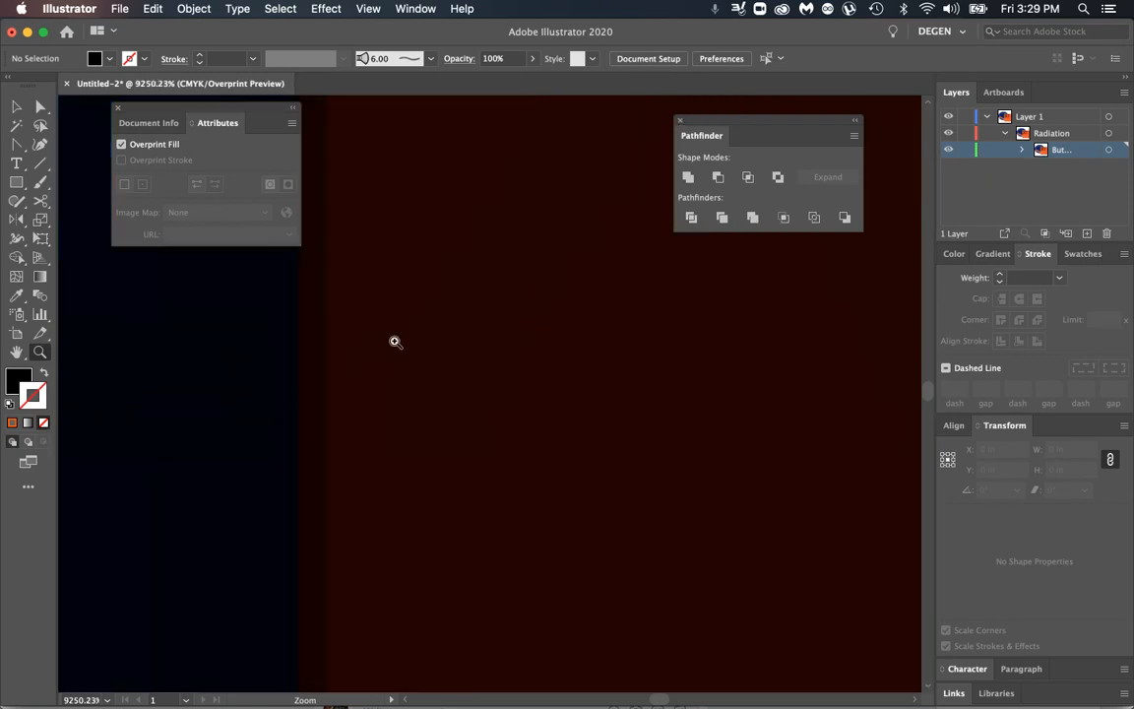
pyautogui.press('super+minus')
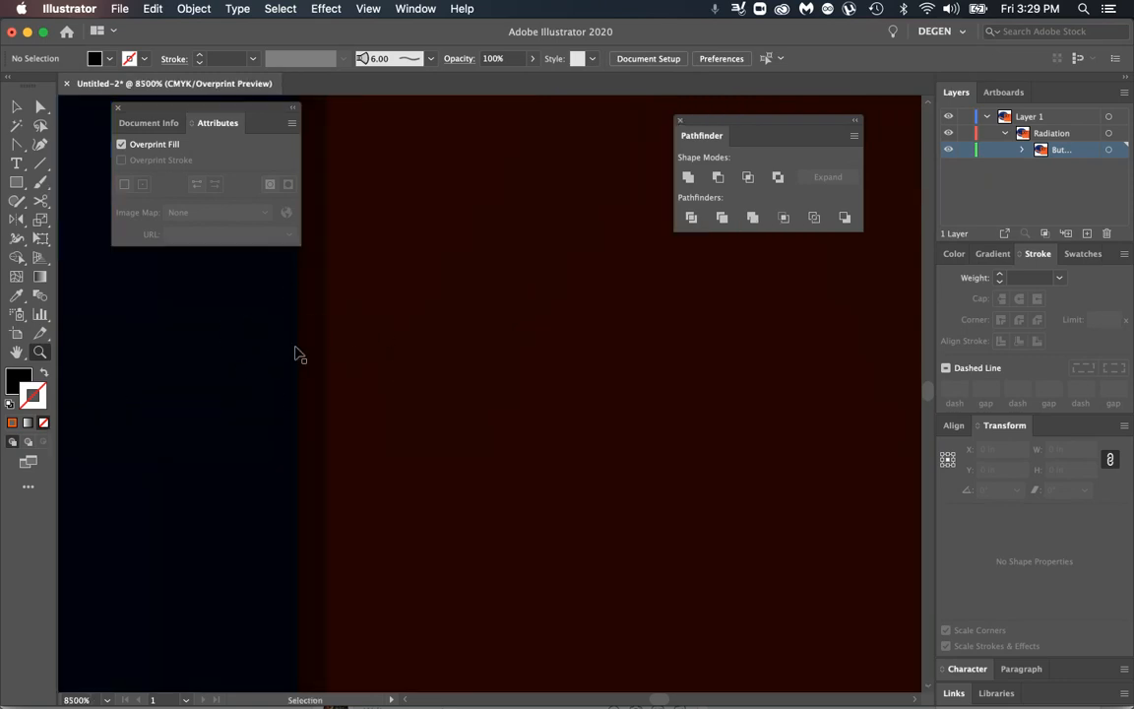
pyautogui.press('super+minus')
pyautogui.press('super+minus')
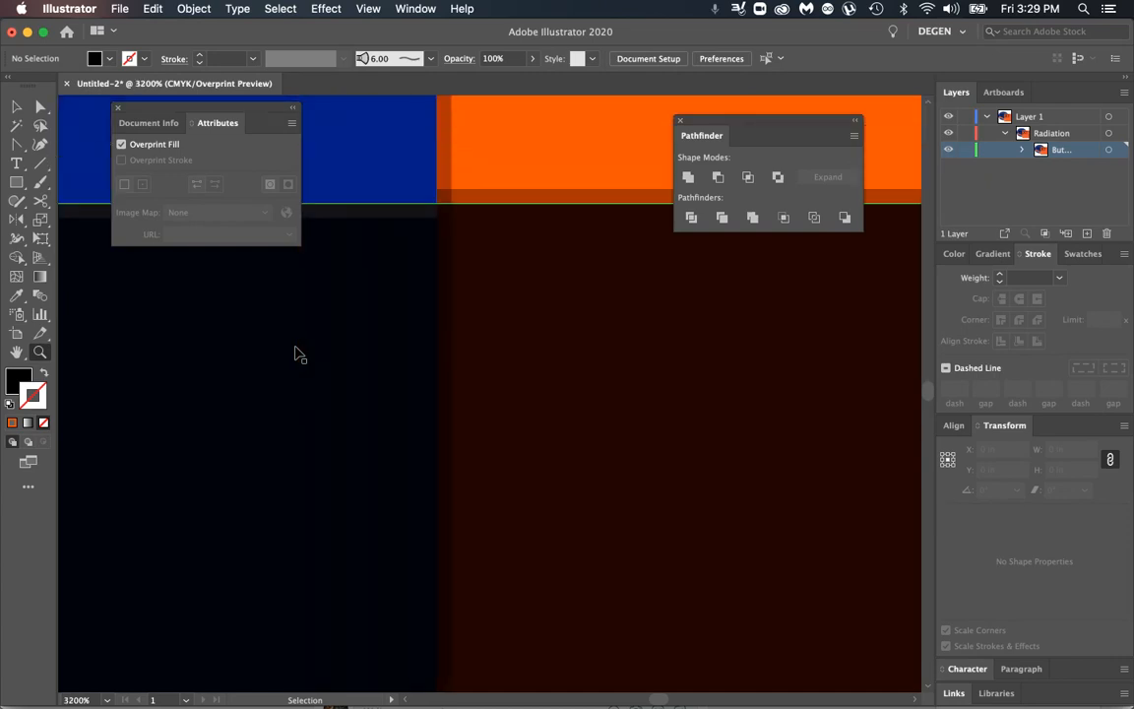
pyautogui.press('super+minus')
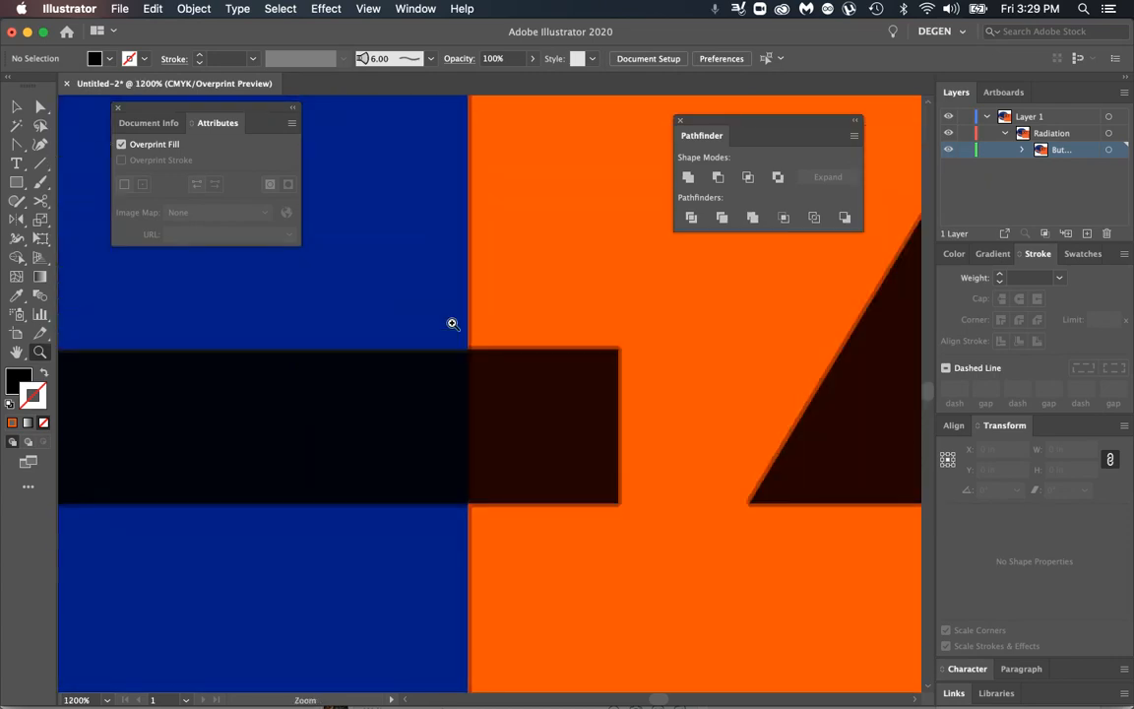
# Step: Turn off Overprint Fill for the black outlined TEXT group
pyautogui.press('v')
pyautogui.click(489, 429)
pyautogui.click(122, 145)
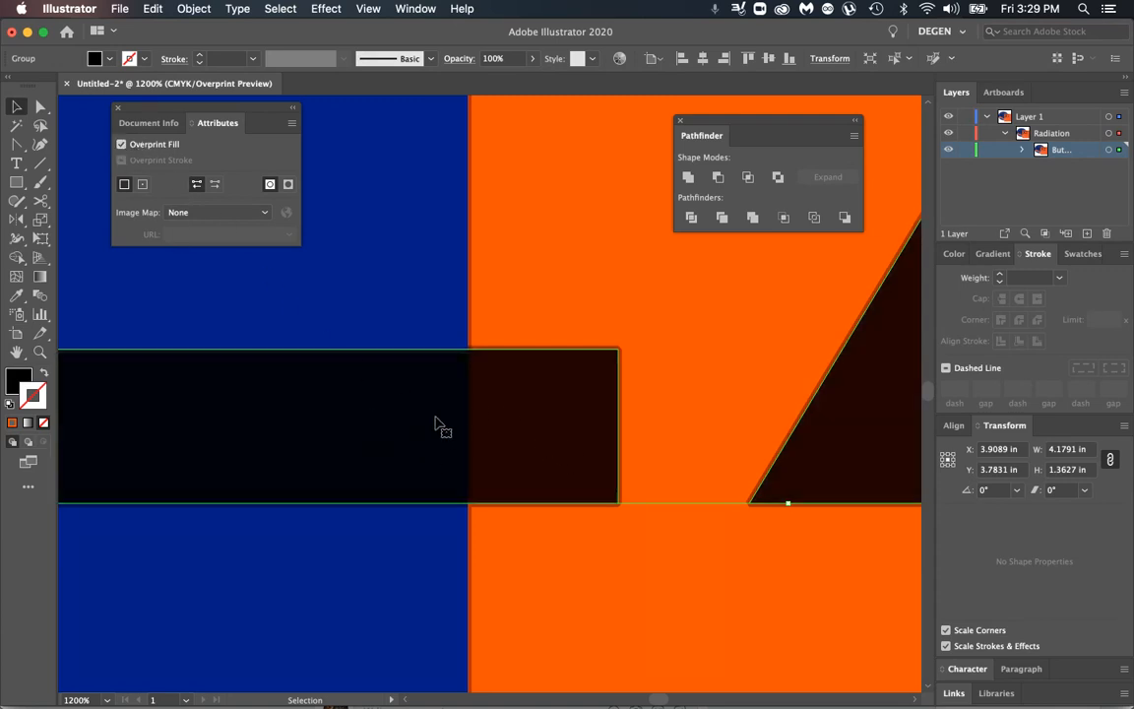
pyautogui.click(181, 146)
# Step: Switch from Overprint Preview through Outline mode to the normal Preview and fit the artboard in the window
pyautogui.click(368, 9)
pyautogui.click(391, 44)
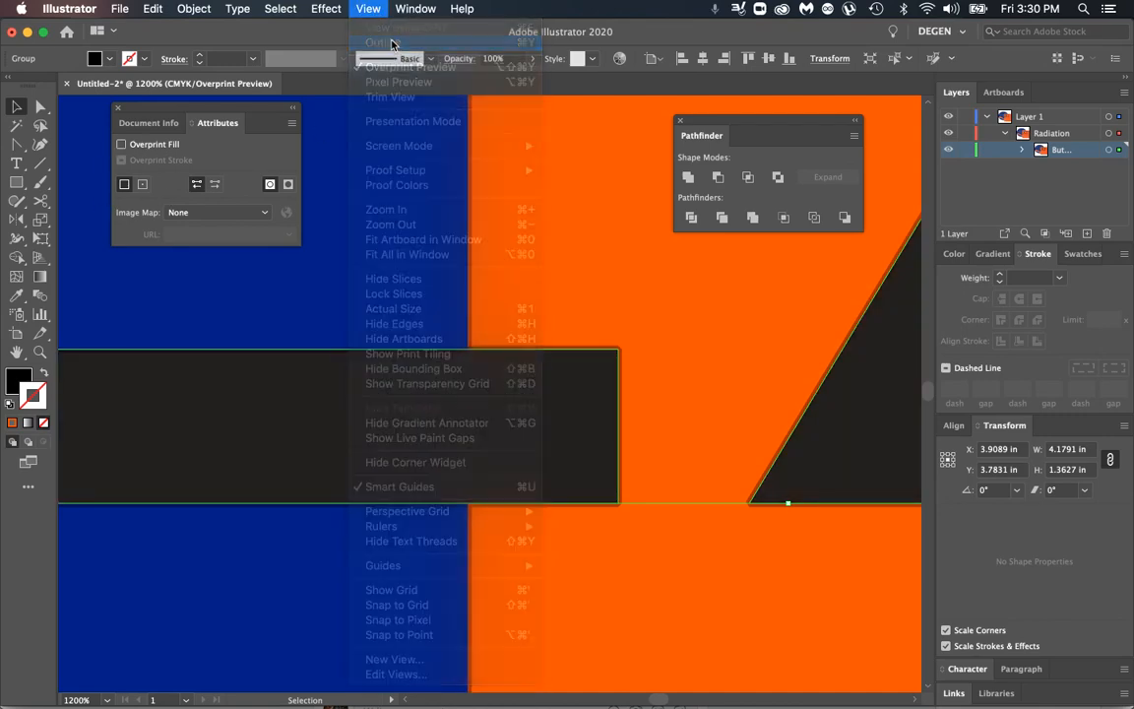
pyautogui.click(368, 8)
pyautogui.click(382, 43)
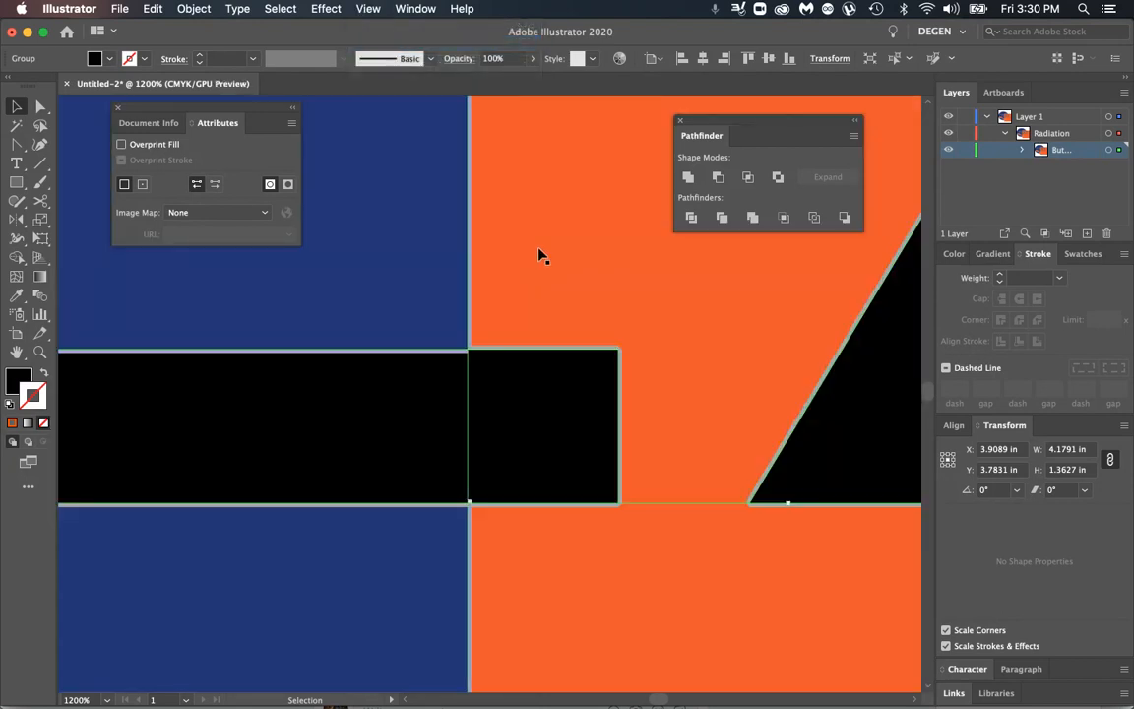
pyautogui.press('super+0')
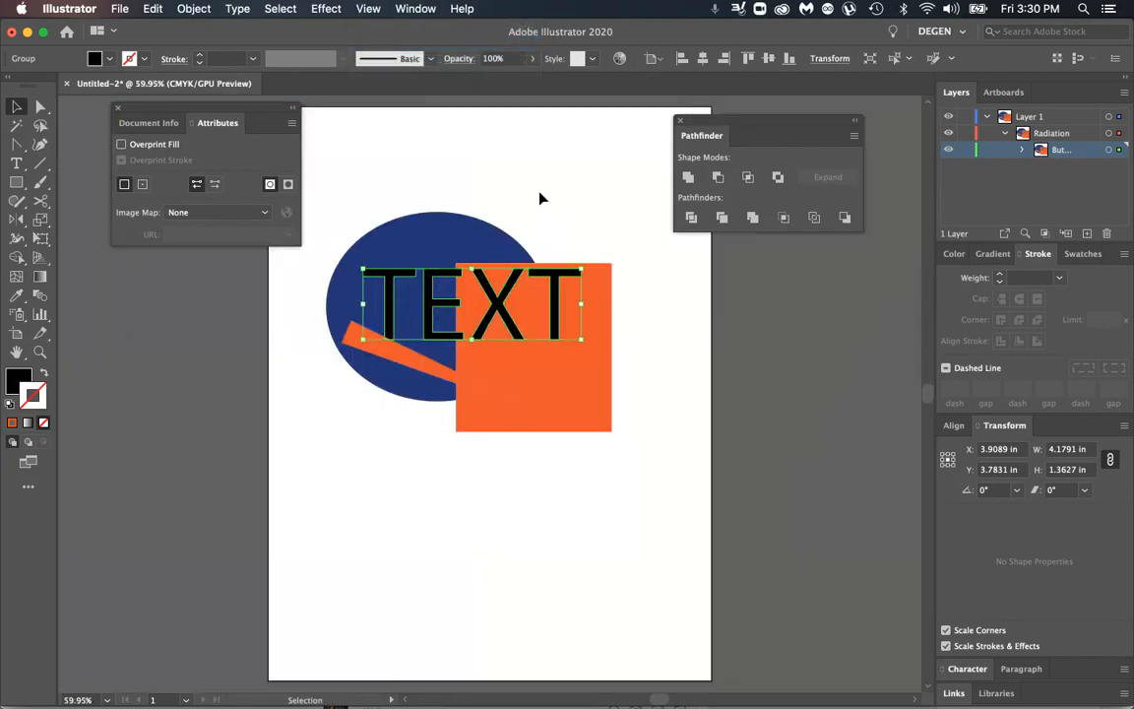